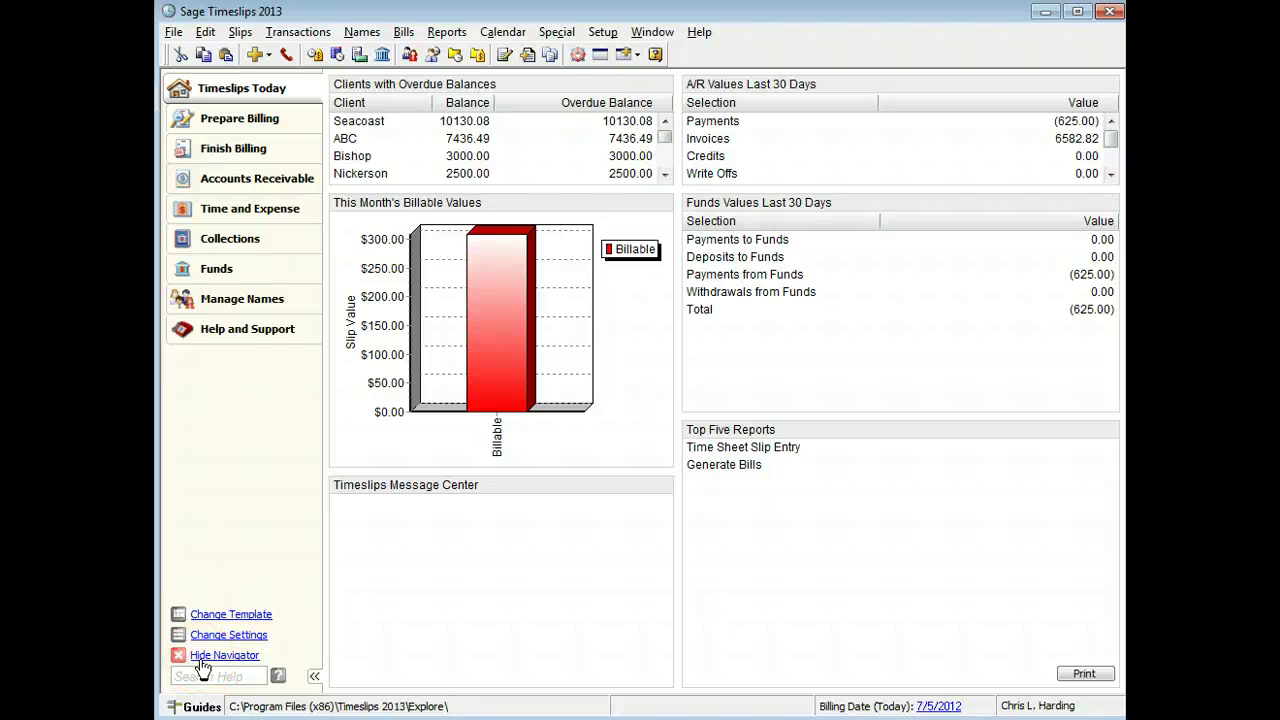
left_click(203, 665)
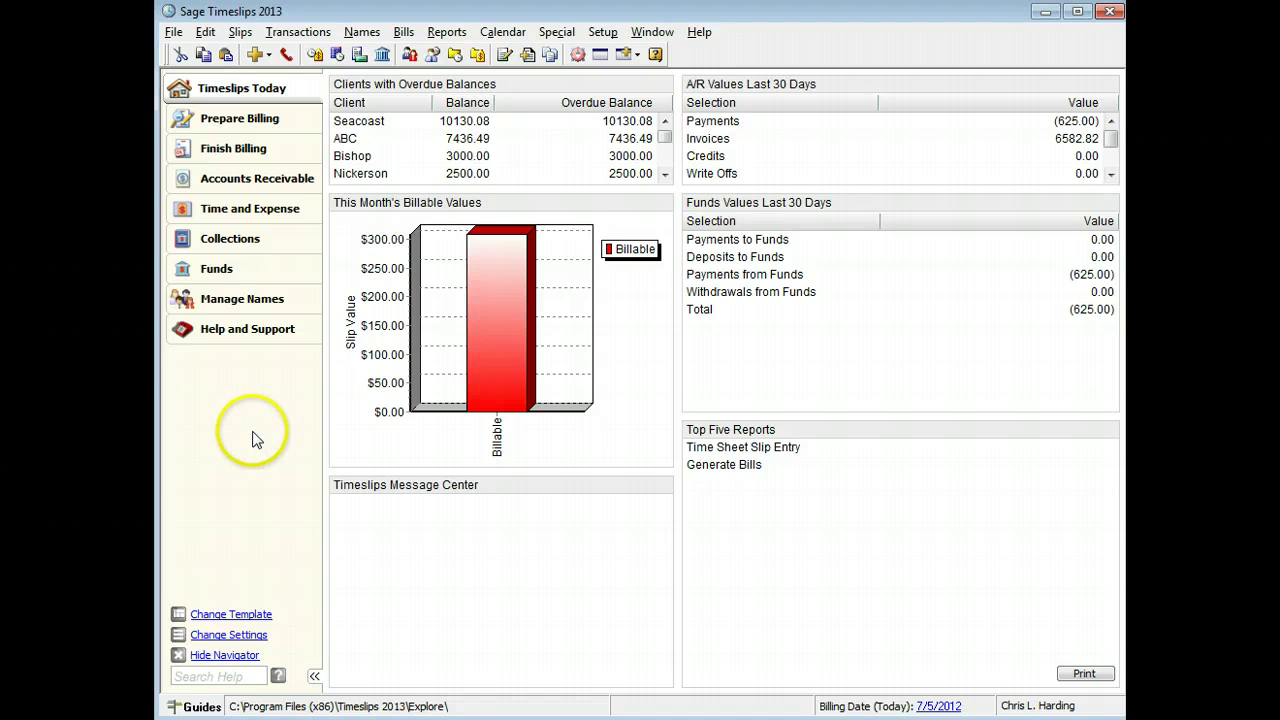
- Open the general settings and review the firm's address information
left_click(601, 31)
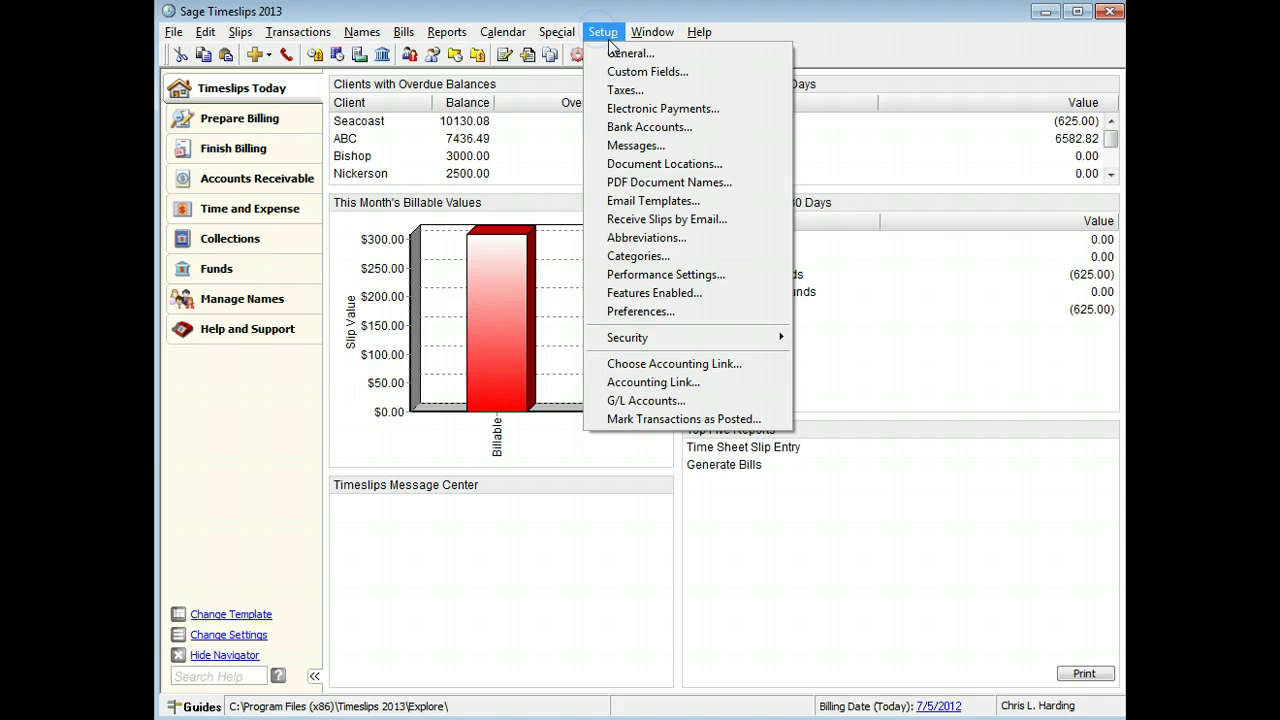
left_click(621, 53)
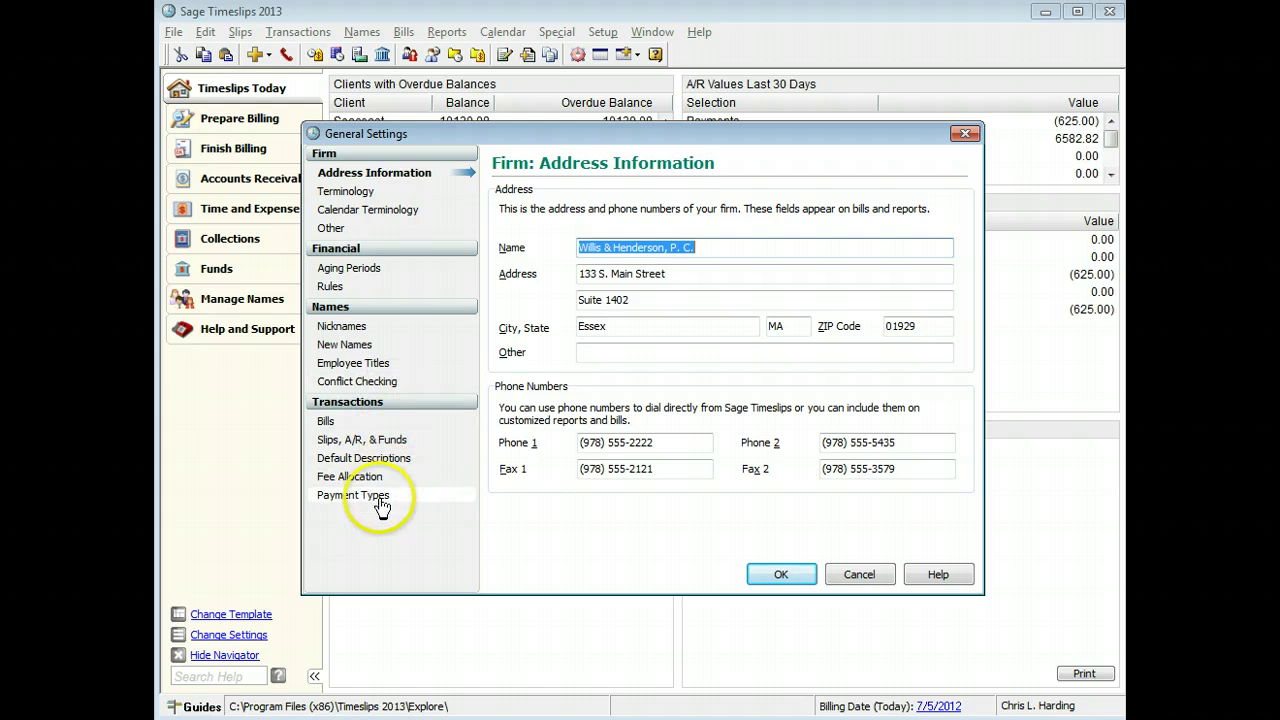
left_click(352, 191)
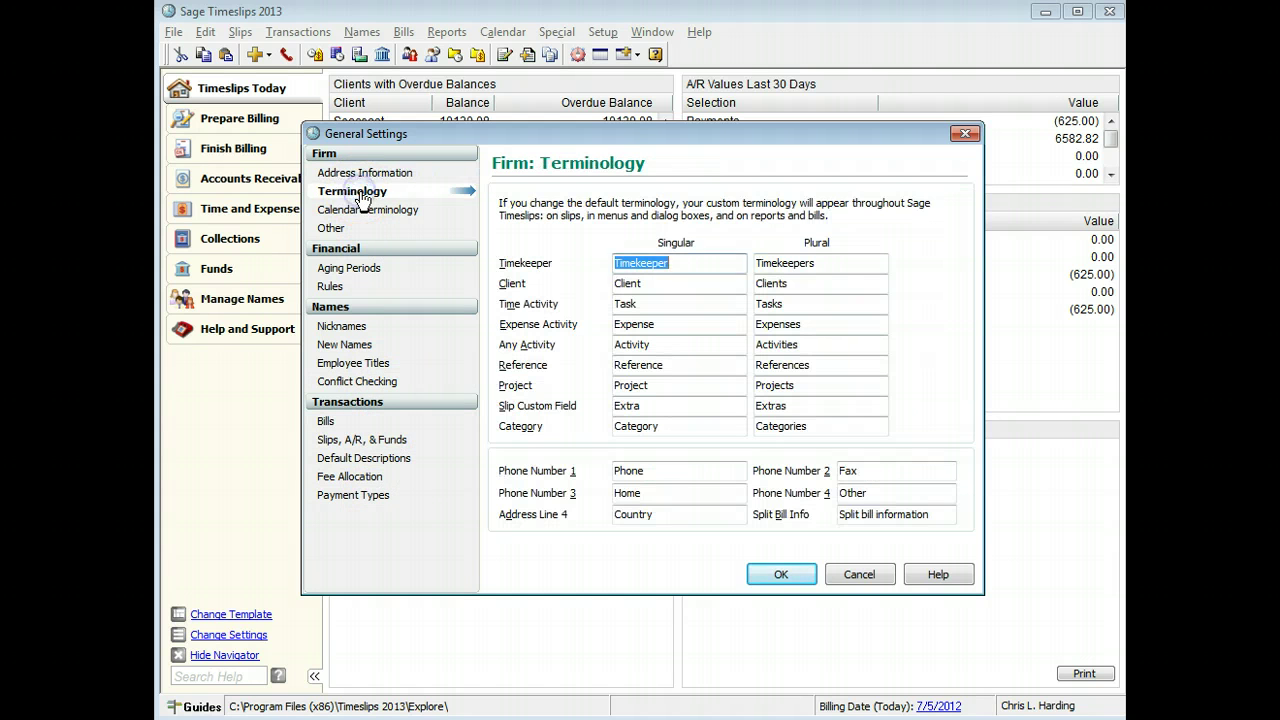
left_click(378, 174)
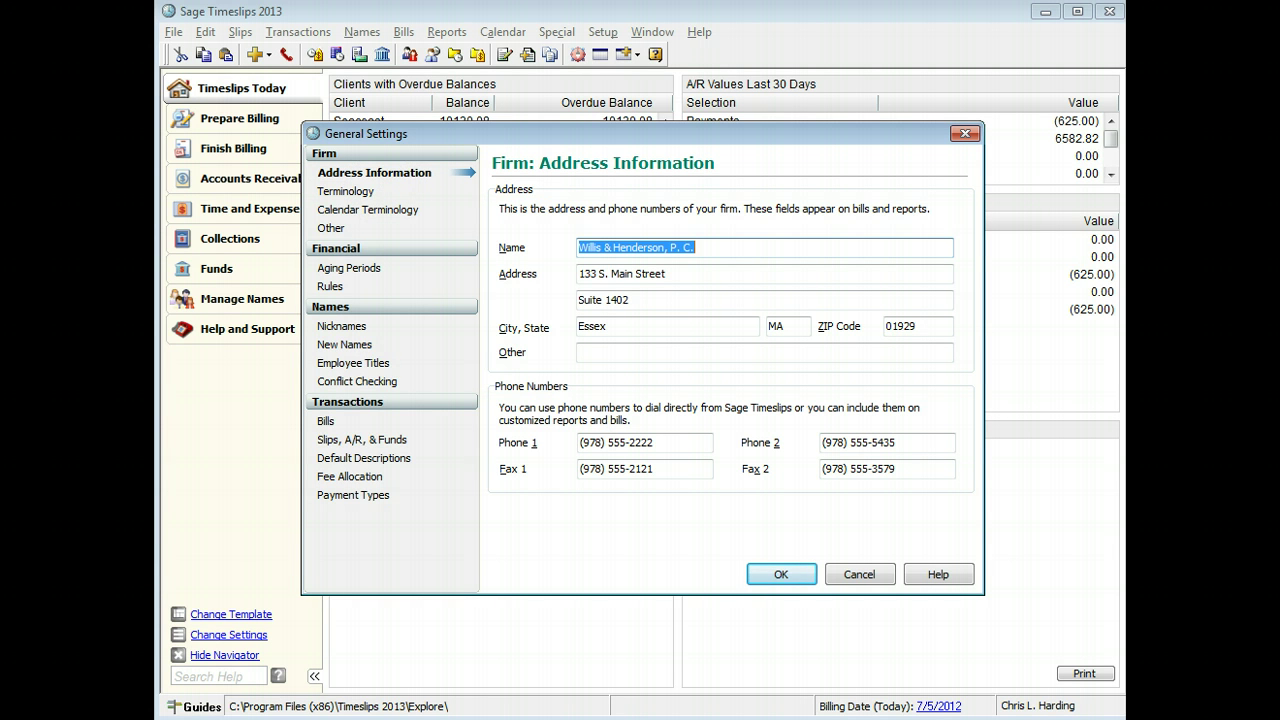
left_click(412, 174)
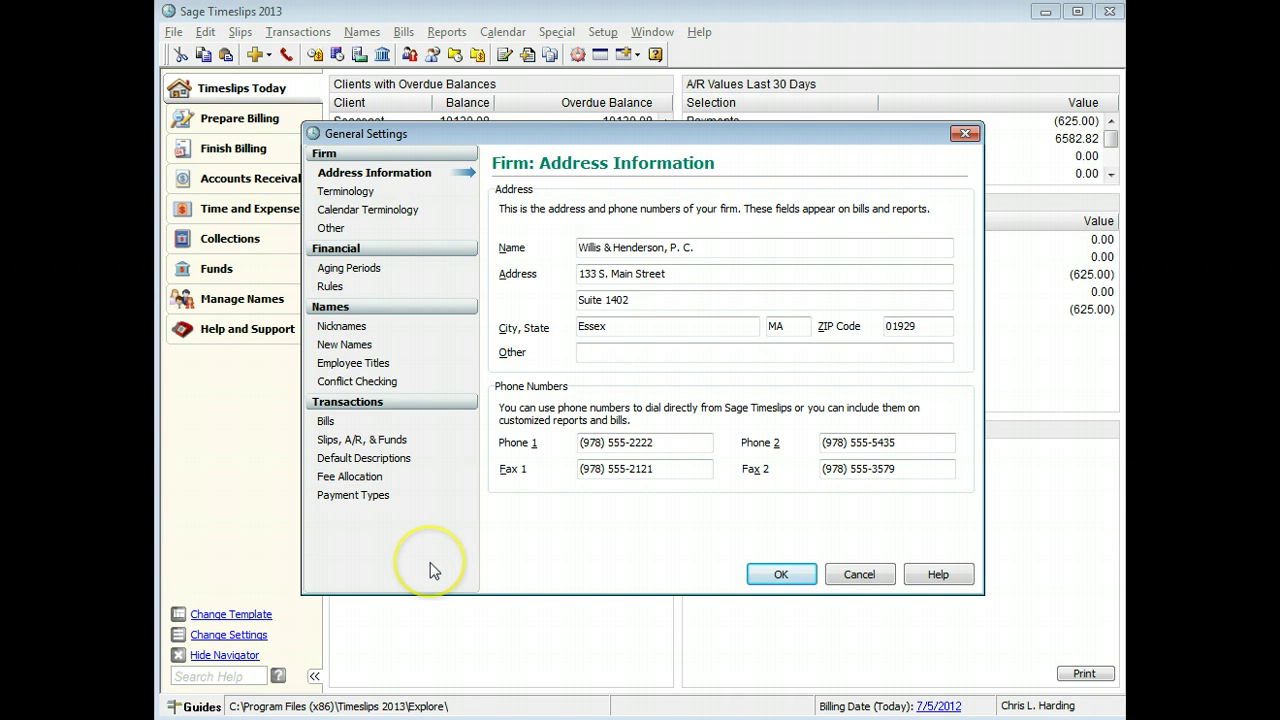
- Change the firm terminology for Client to "Account" in the singular and "Accounts" in the plural
left_click(394, 194)
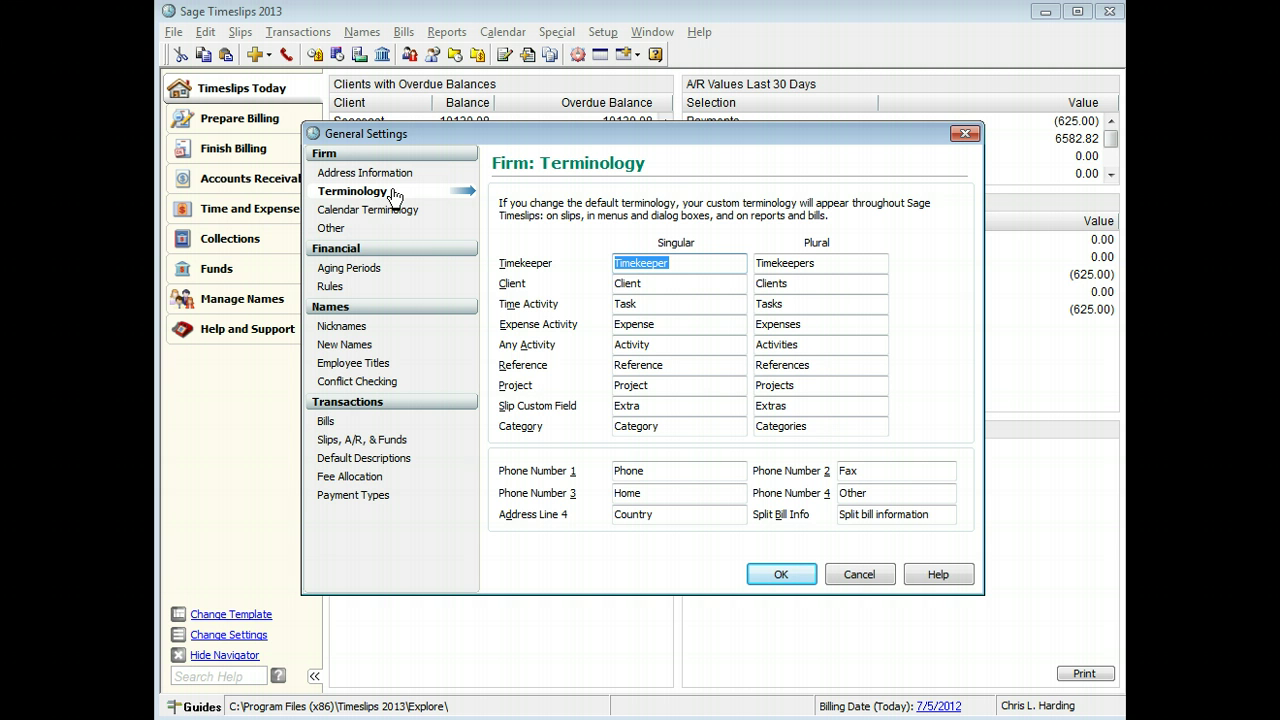
left_click(613, 285)
type("Account")
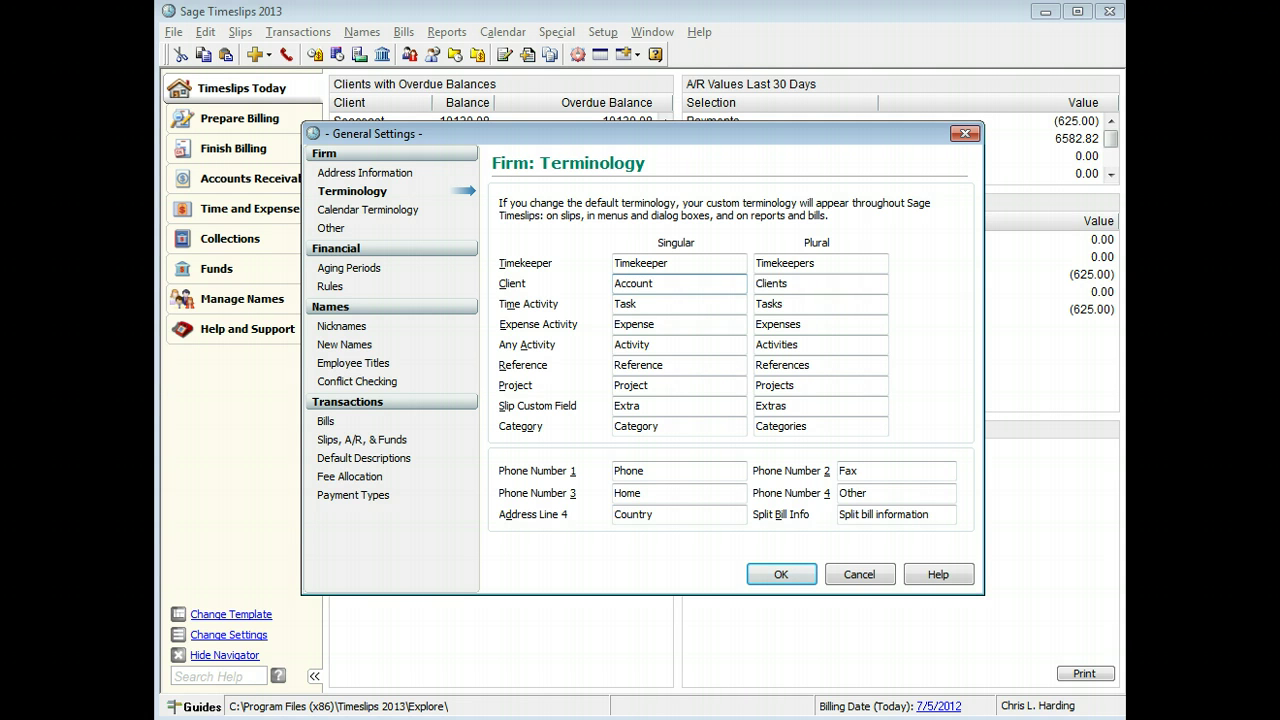
key("Tab")
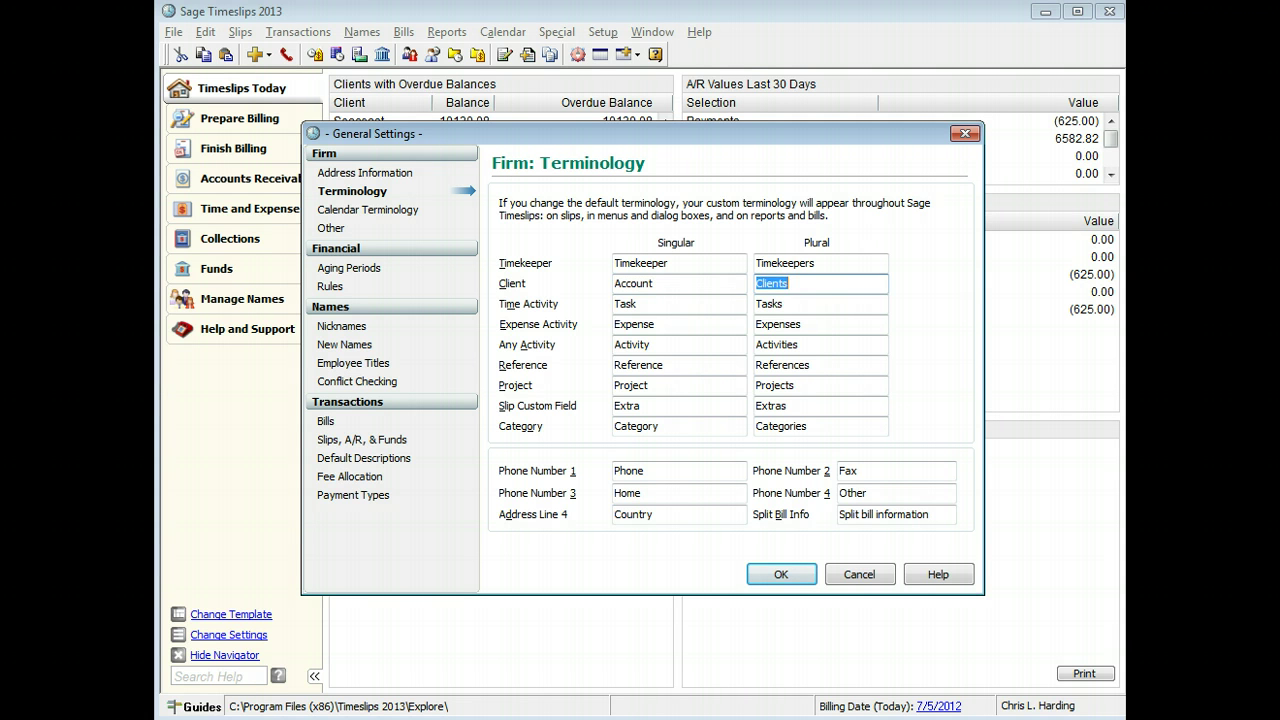
type("Accoun")
left_click(257, 650)
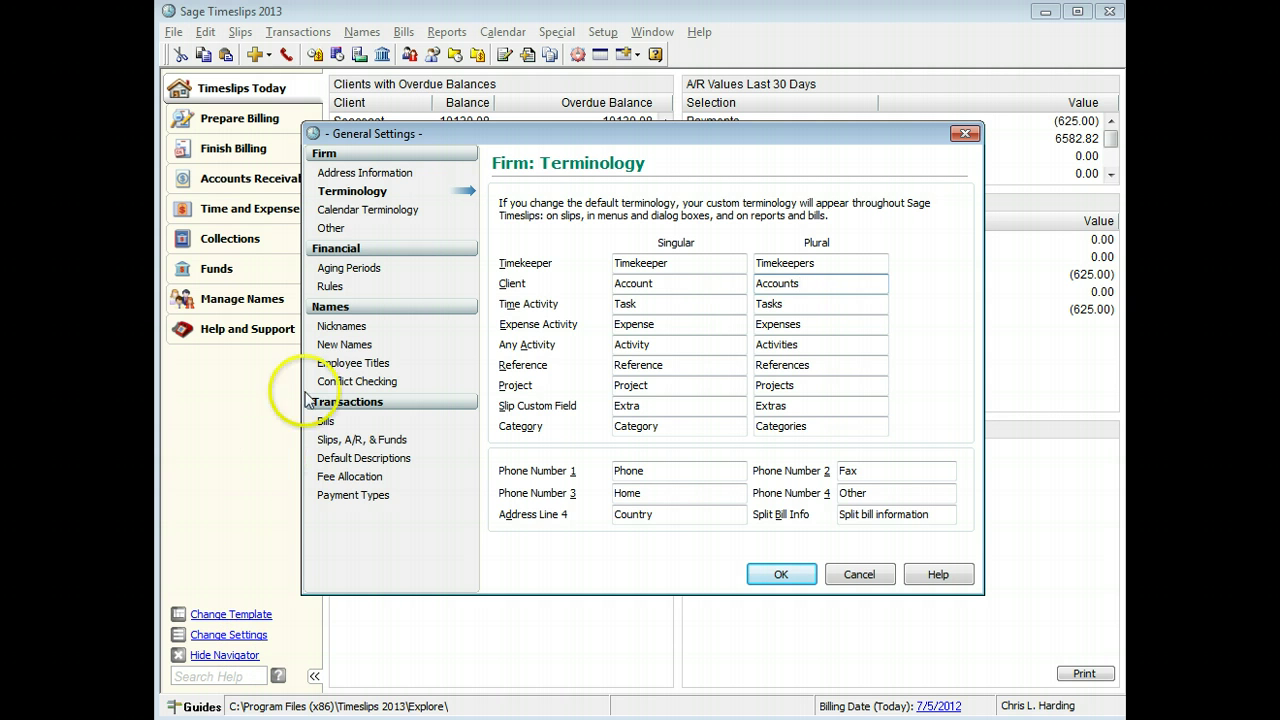
- Rename calendar Category 1 as "In Office" and Category 2 as "Out Of Office" in the calendar terminology
left_click(430, 211)
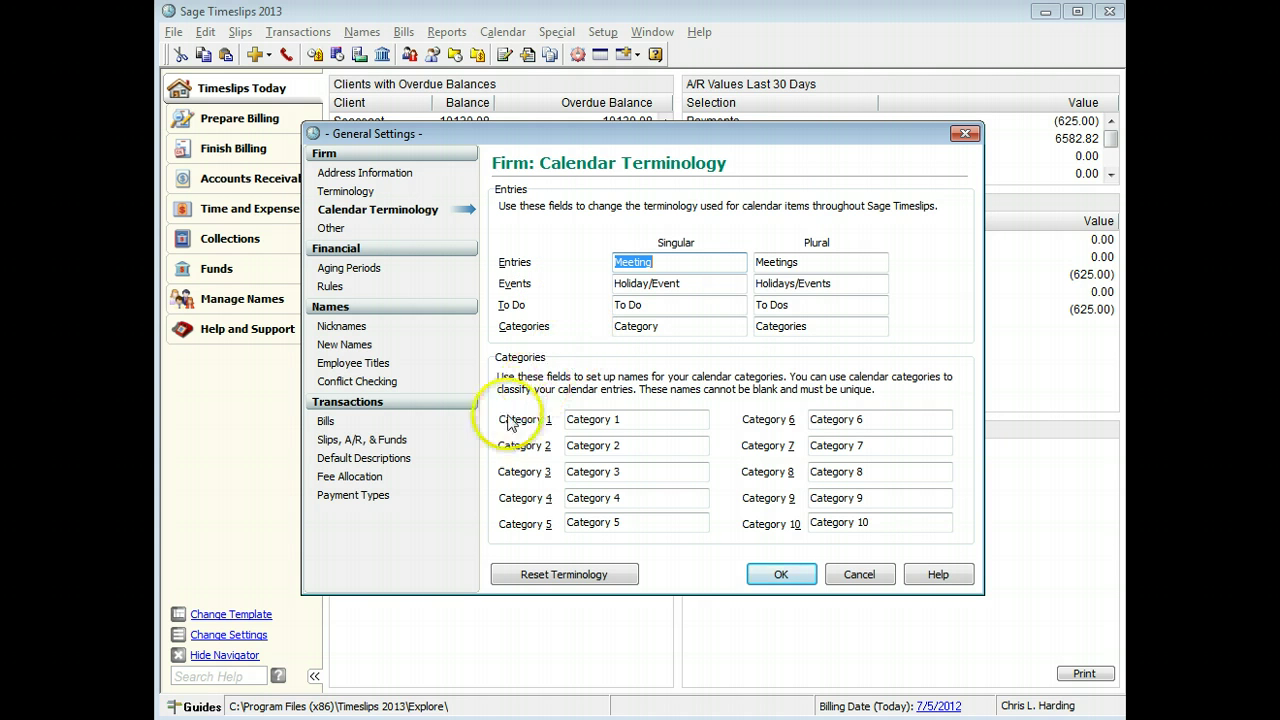
left_click_drag(645, 425, 540, 426)
type("In Office")
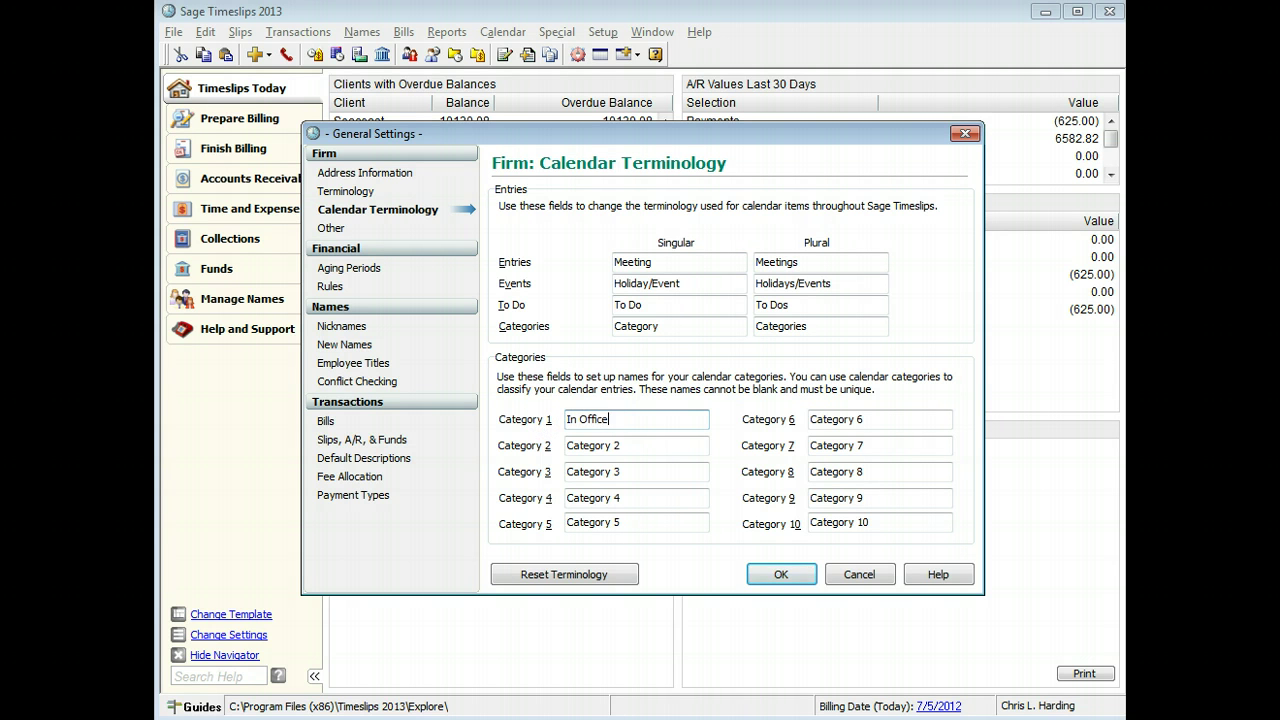
key("Tab")
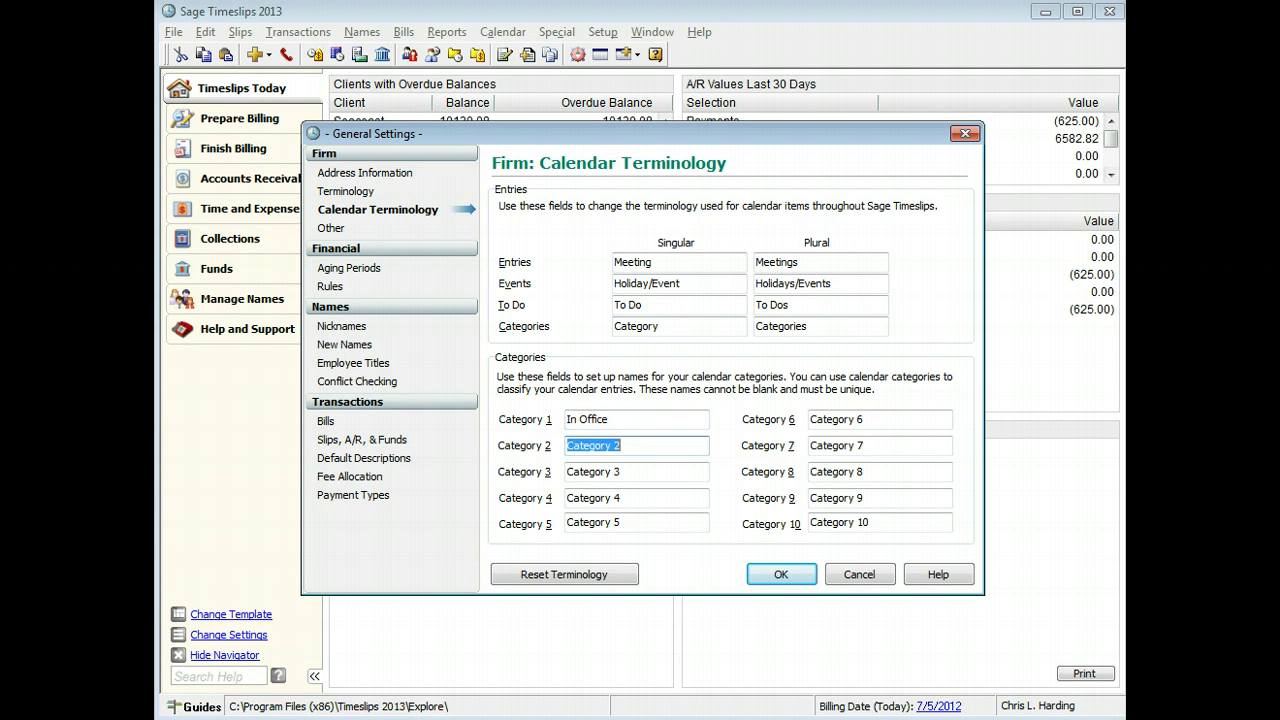
type("Out Of Office")
- Examine the characters available as the private text indicator in the firm's other settings
left_click(395, 229)
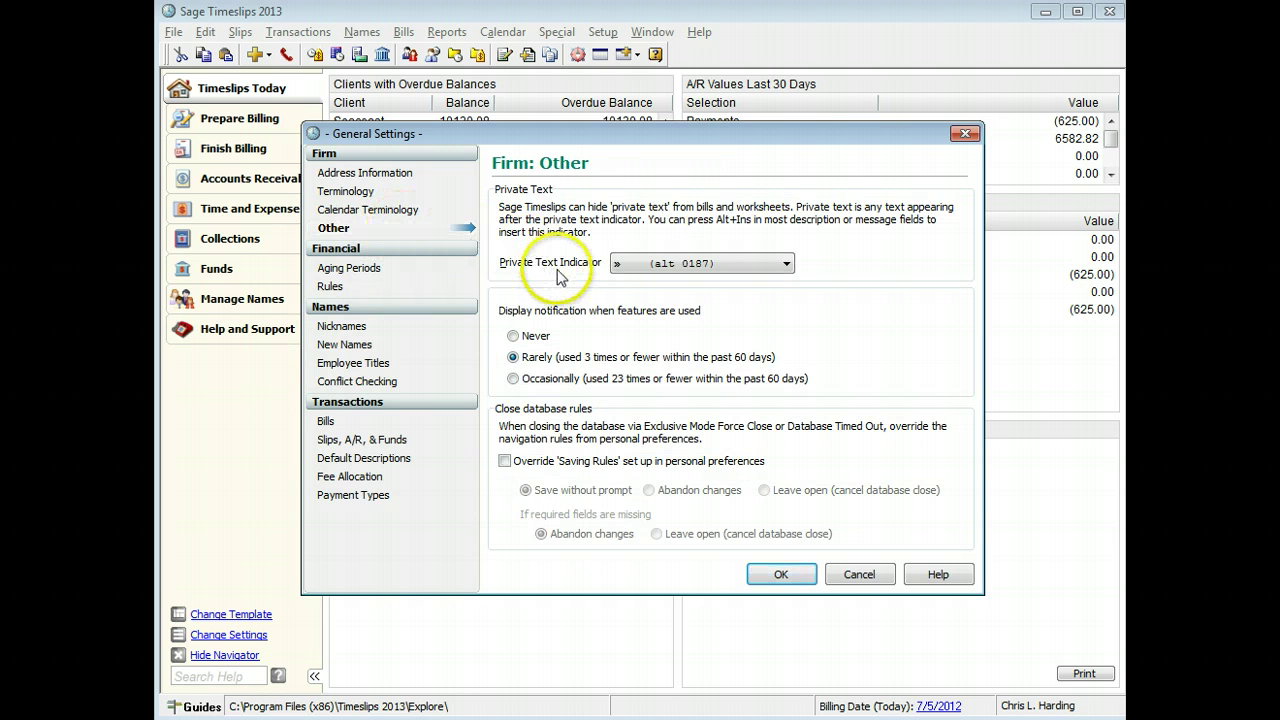
left_click(637, 265)
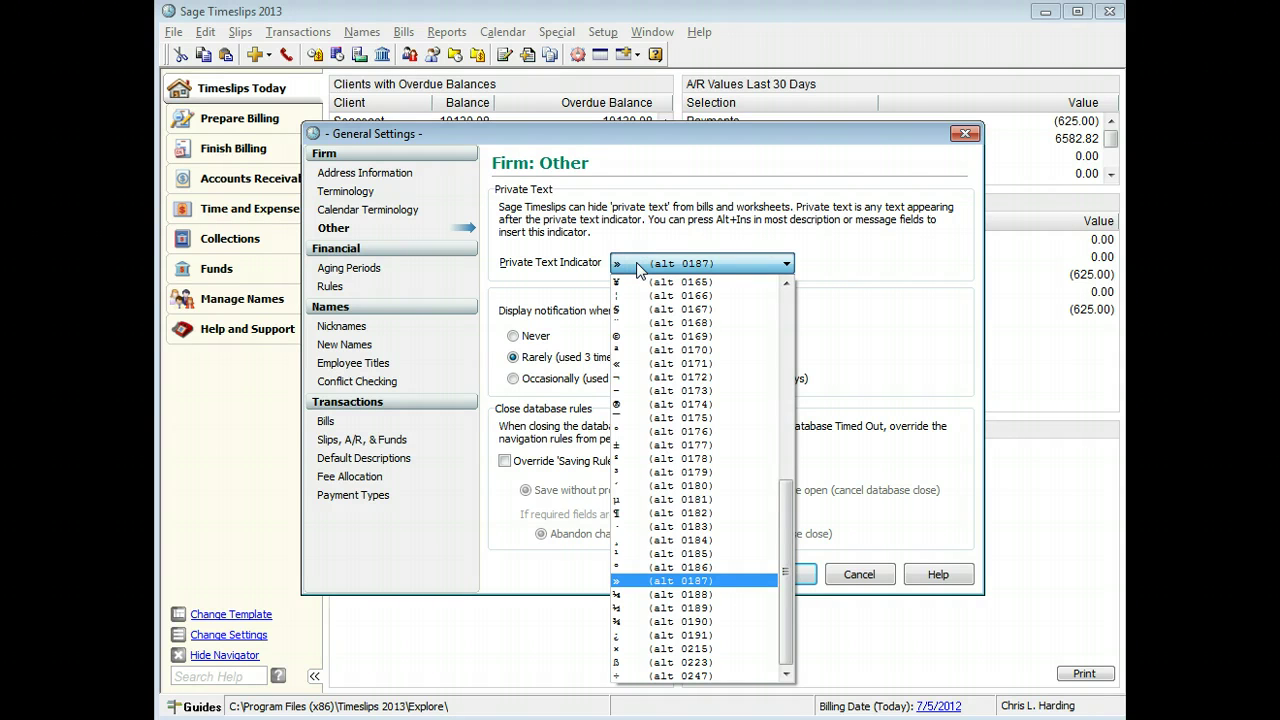
left_click(637, 266)
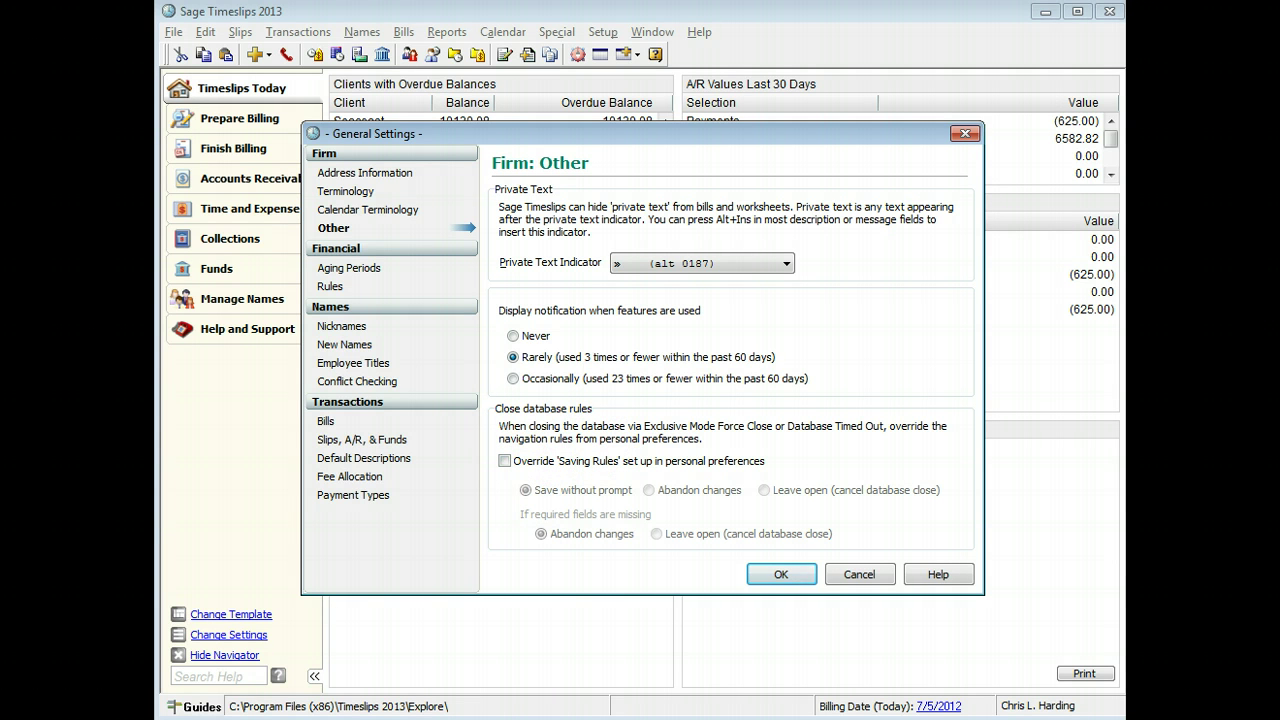
- Set the number of aging periods in the financial settings to 6
left_click(410, 270)
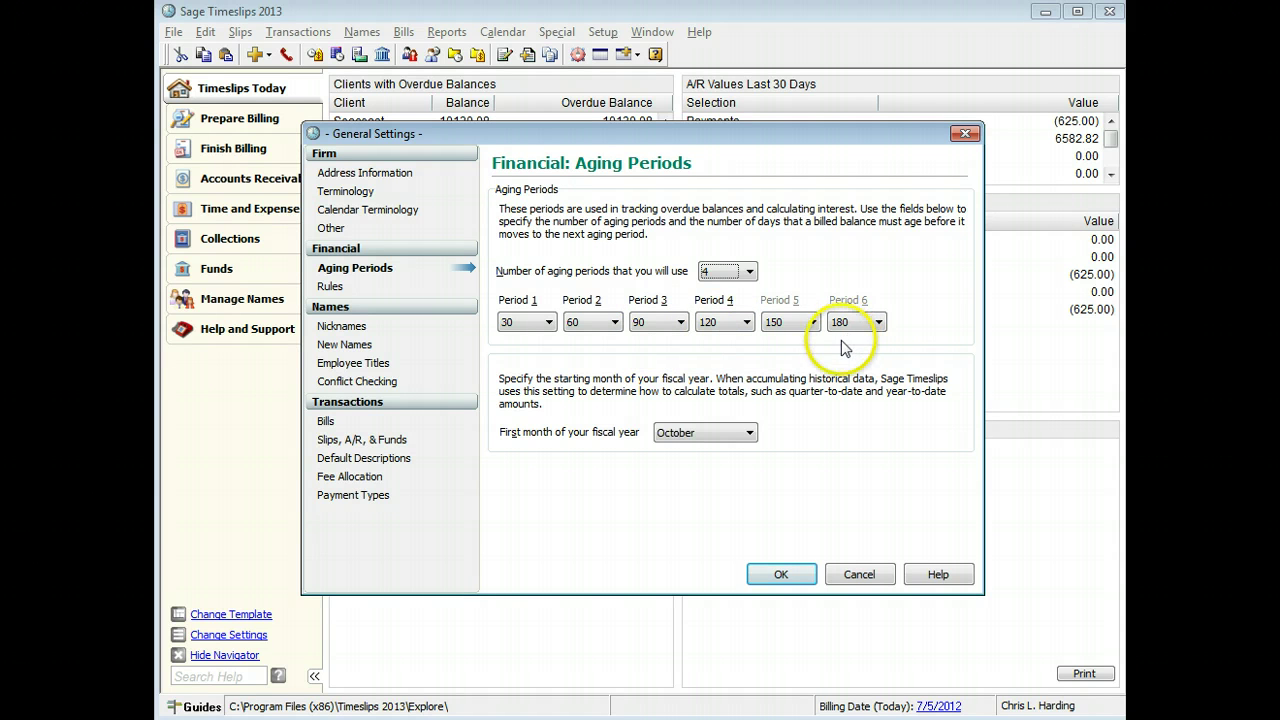
left_click(748, 272)
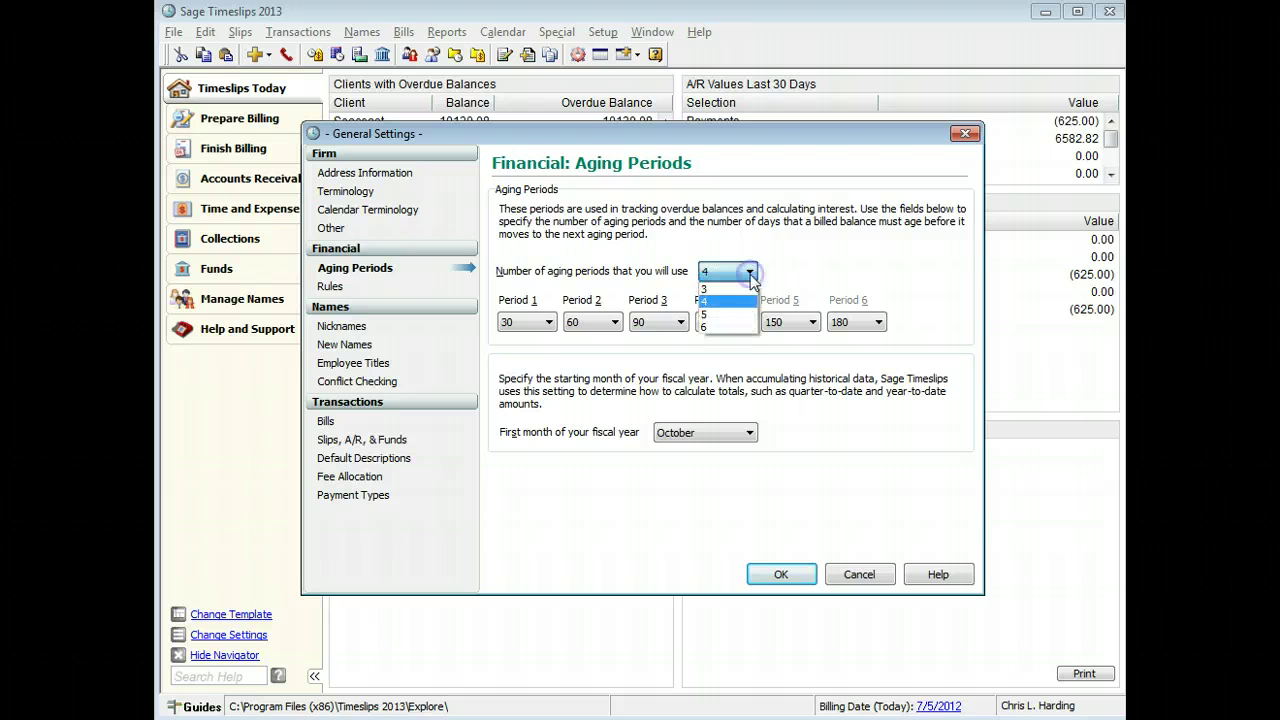
left_click(728, 328)
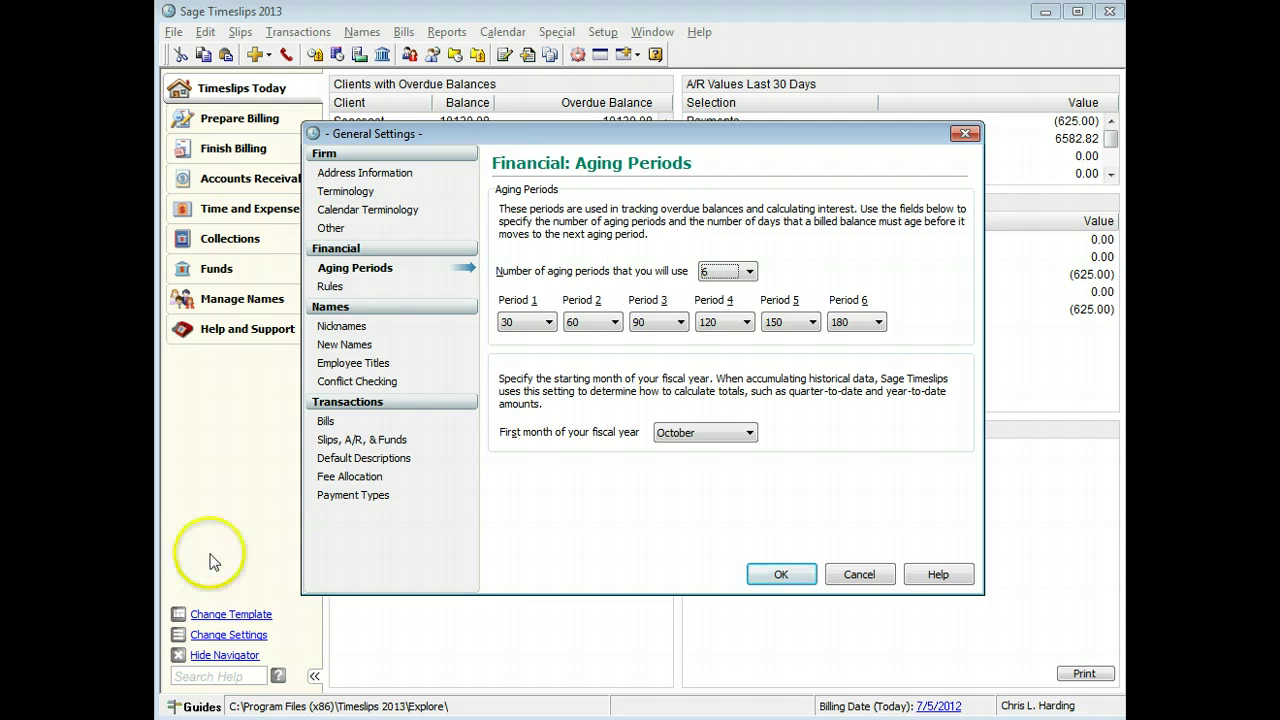
- Set the default finance charge on reverse payments to 25 in the financial rules
left_click(345, 287)
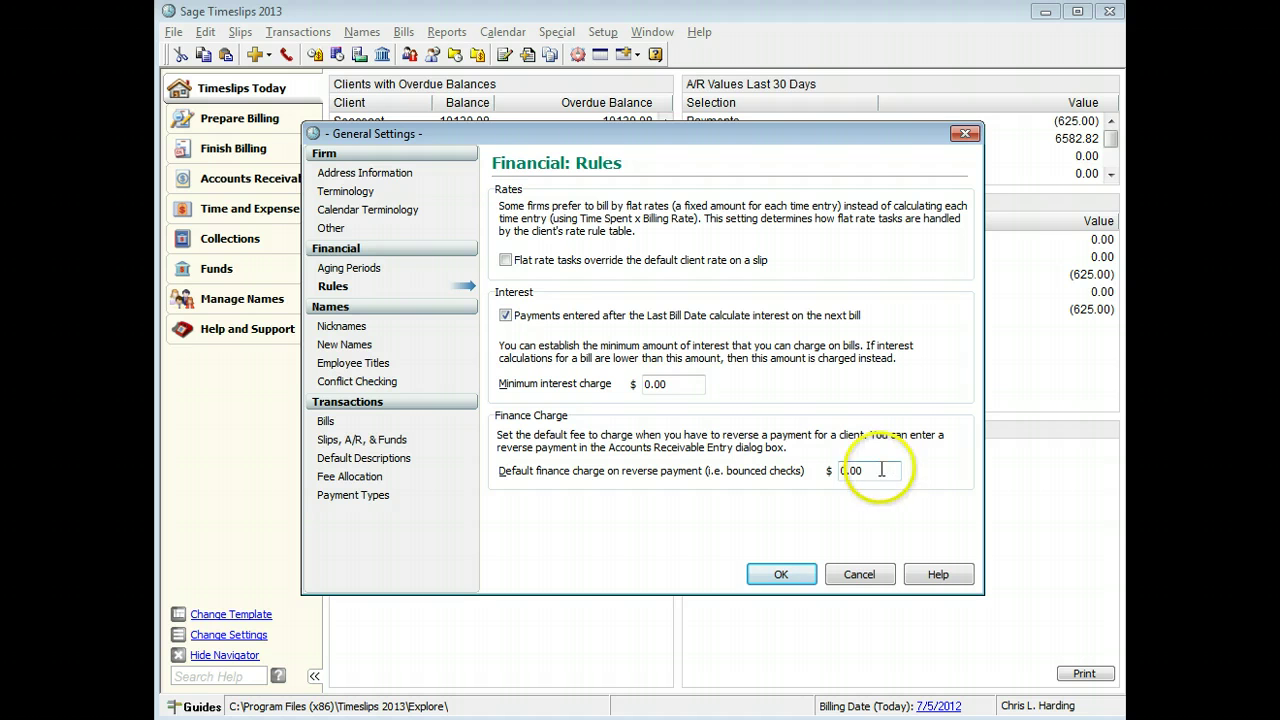
left_click_drag(880, 470, 760, 452)
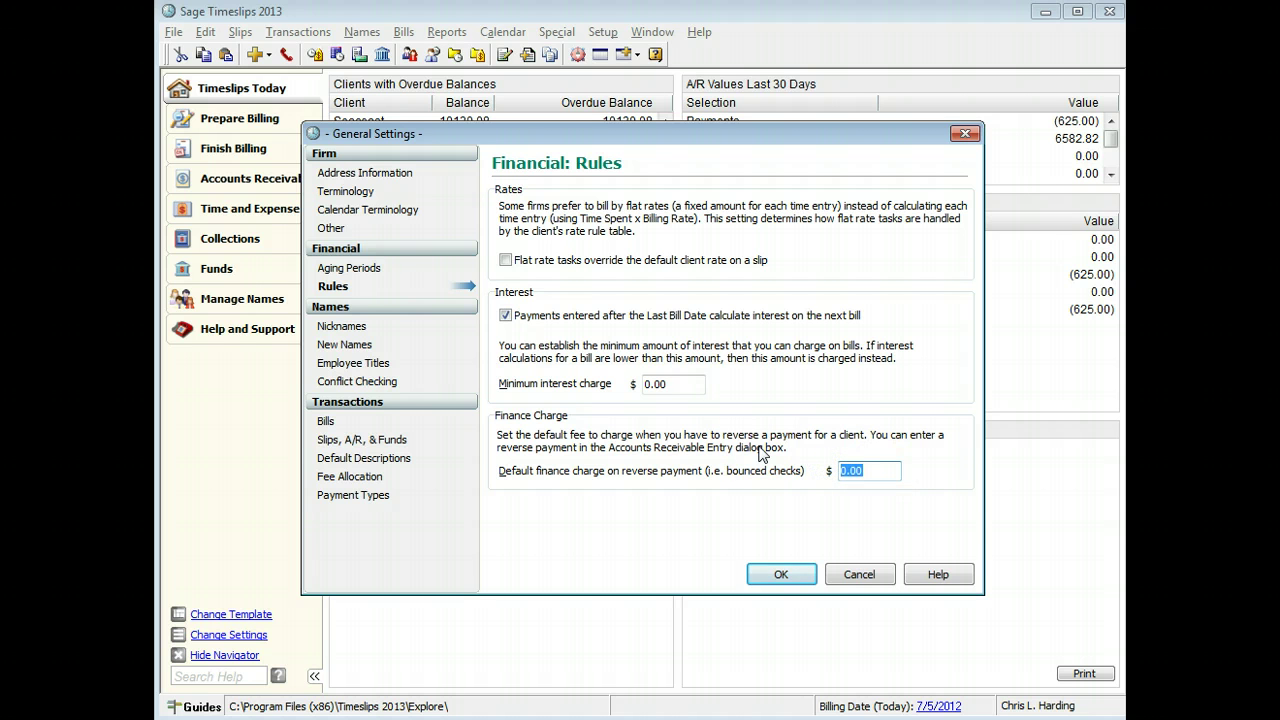
type("25")
- Choose the period as the project separator in the nickname settings and check the client nickname size and next number
left_click(399, 327)
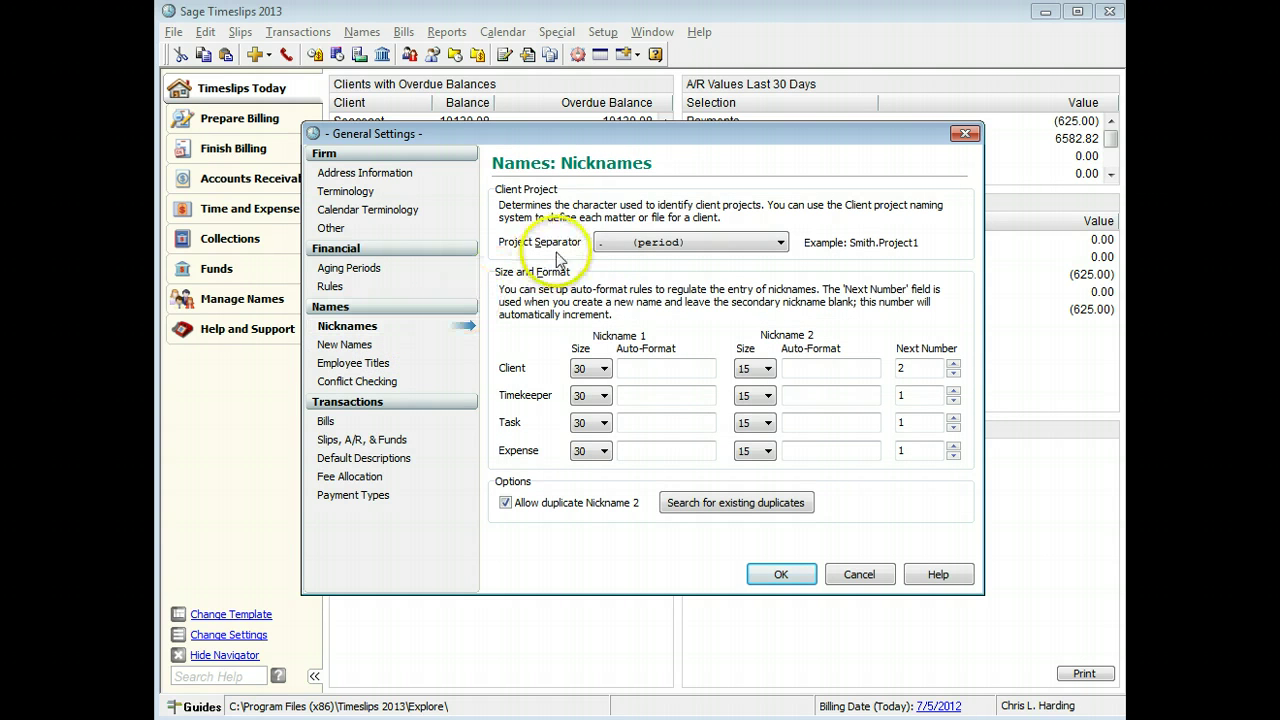
left_click(628, 243)
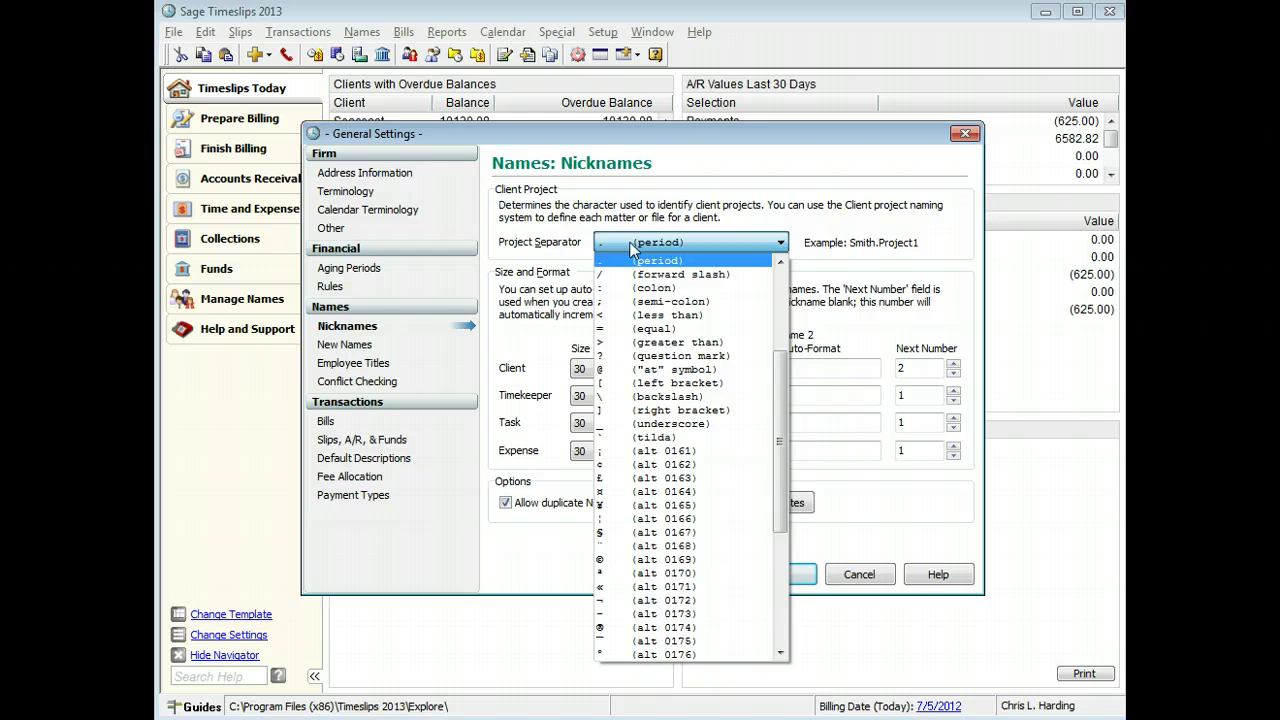
left_click(630, 258)
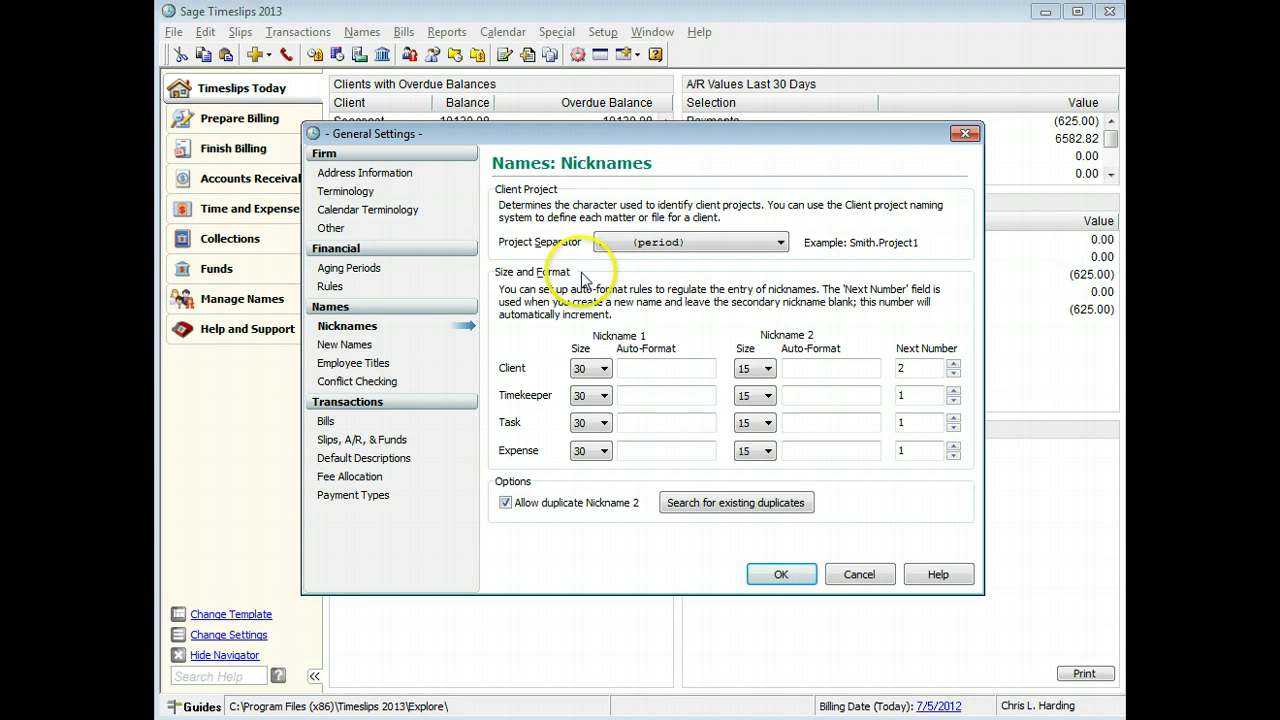
left_click(592, 369)
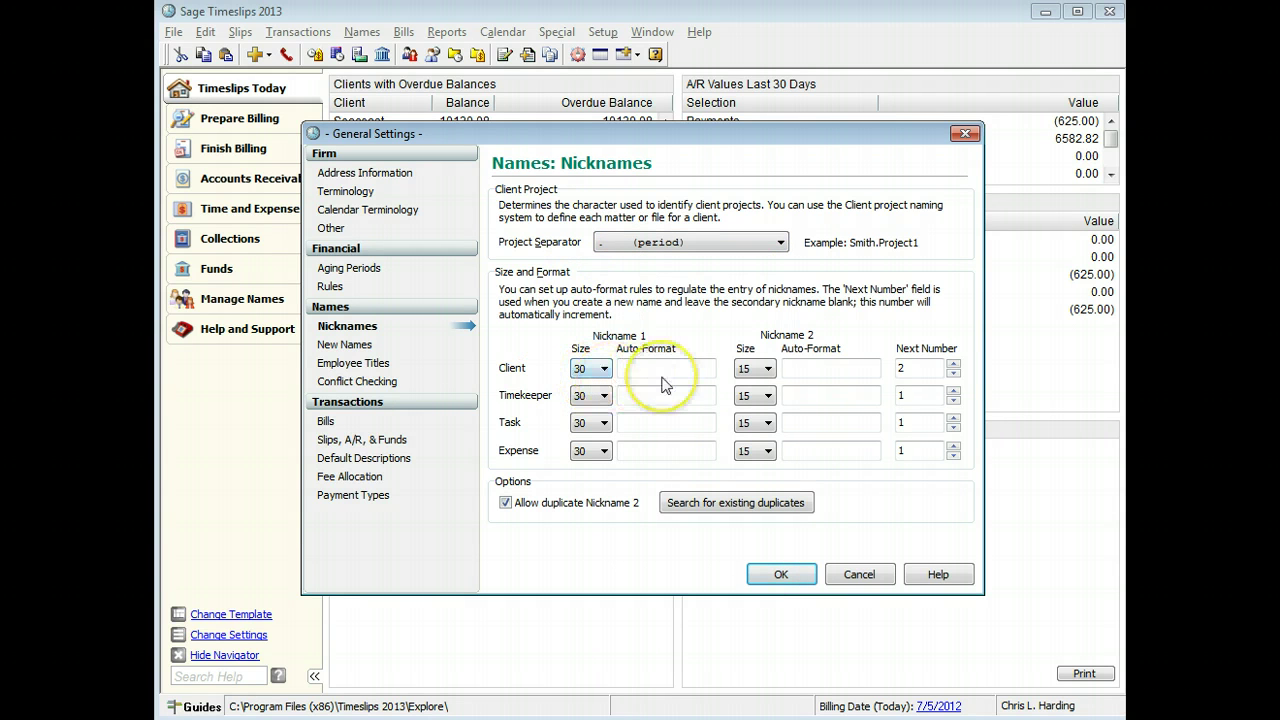
left_click(906, 370)
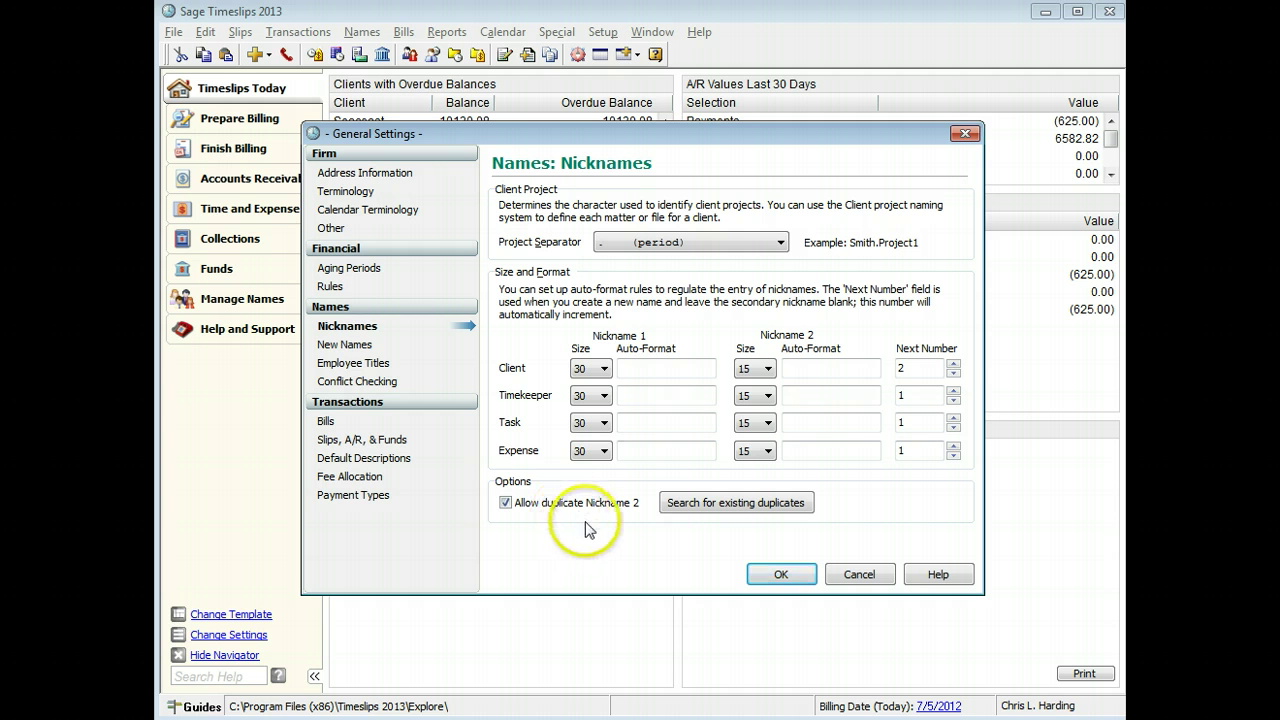
- Set the Nickname 2 size to 10 for clients, timekeepers, tasks and expenses
left_click(758, 369)
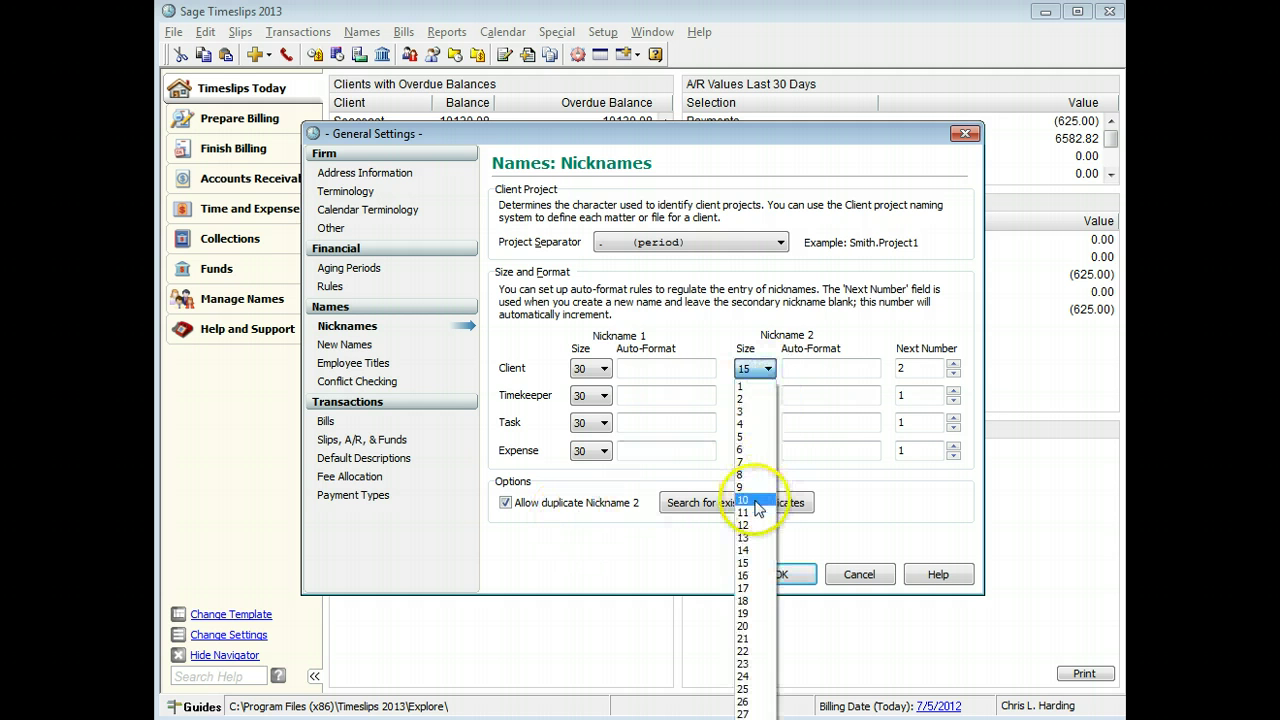
left_click(758, 500)
left_click(766, 396)
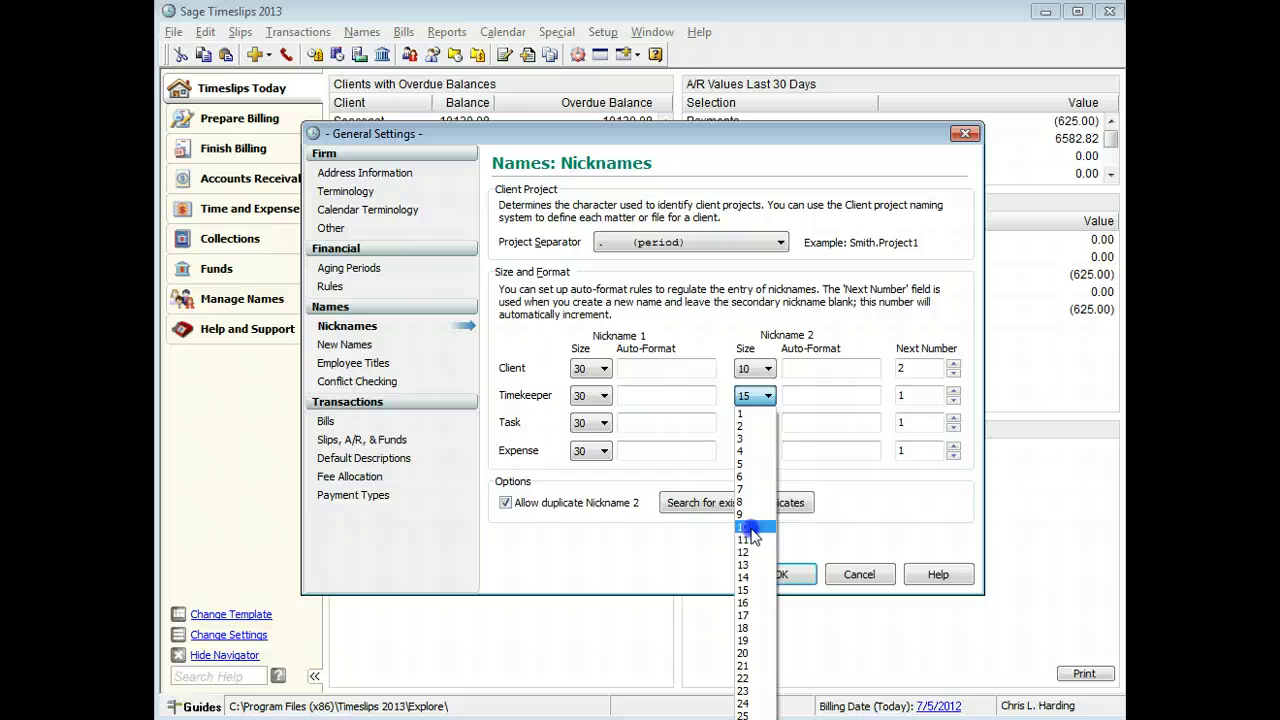
left_click(749, 527)
left_click(760, 423)
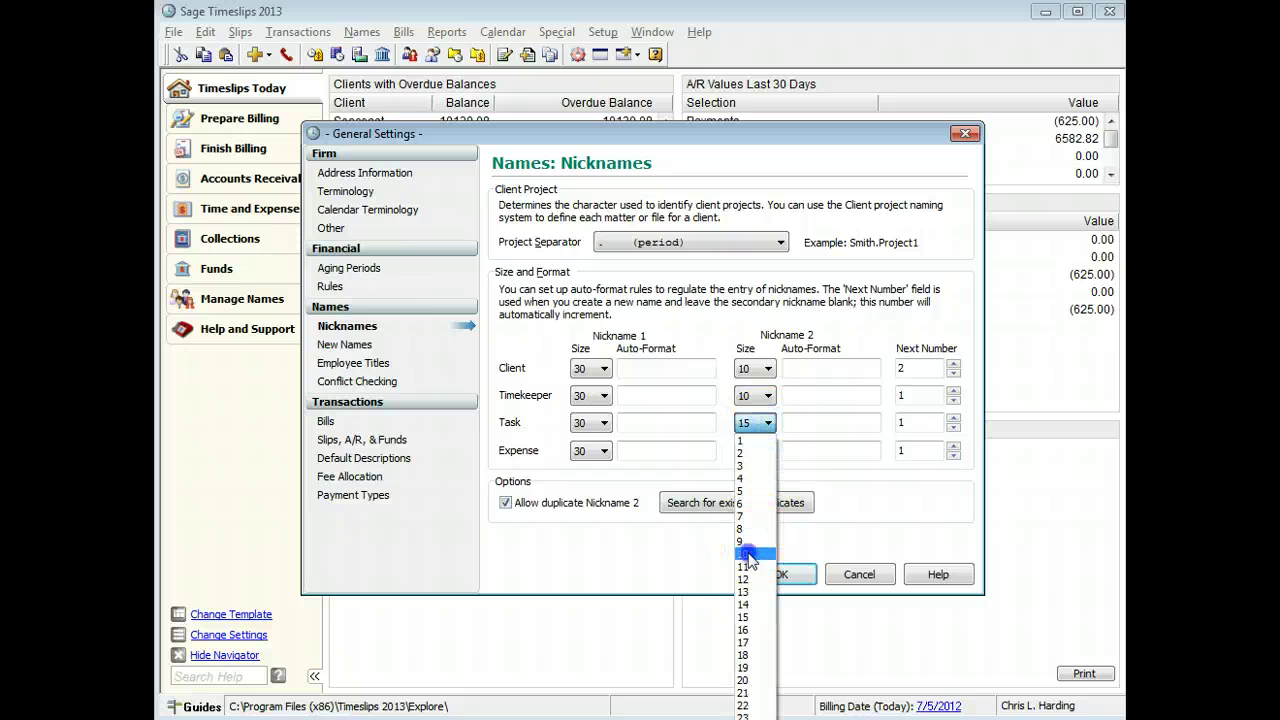
left_click(749, 556)
left_click(760, 451)
left_click(750, 579)
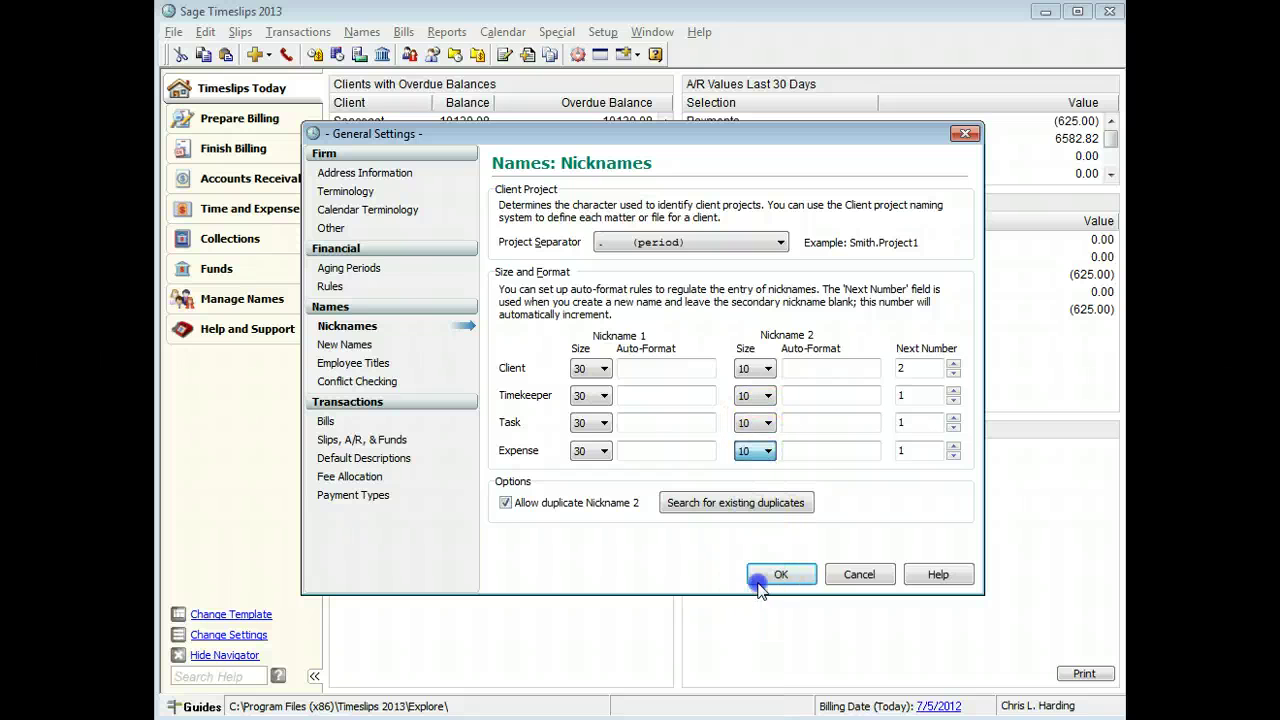
left_click(758, 582)
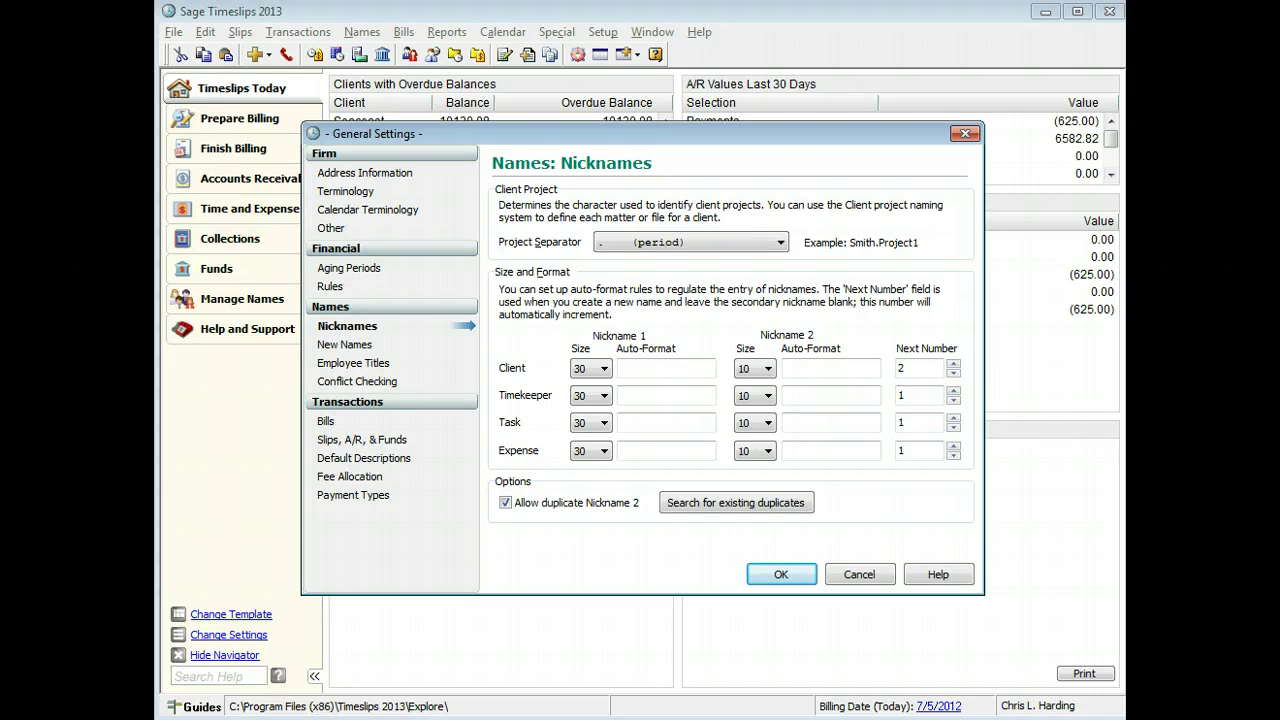
- Set the source of default rates for new clients to Master in the new names settings
left_click(404, 345)
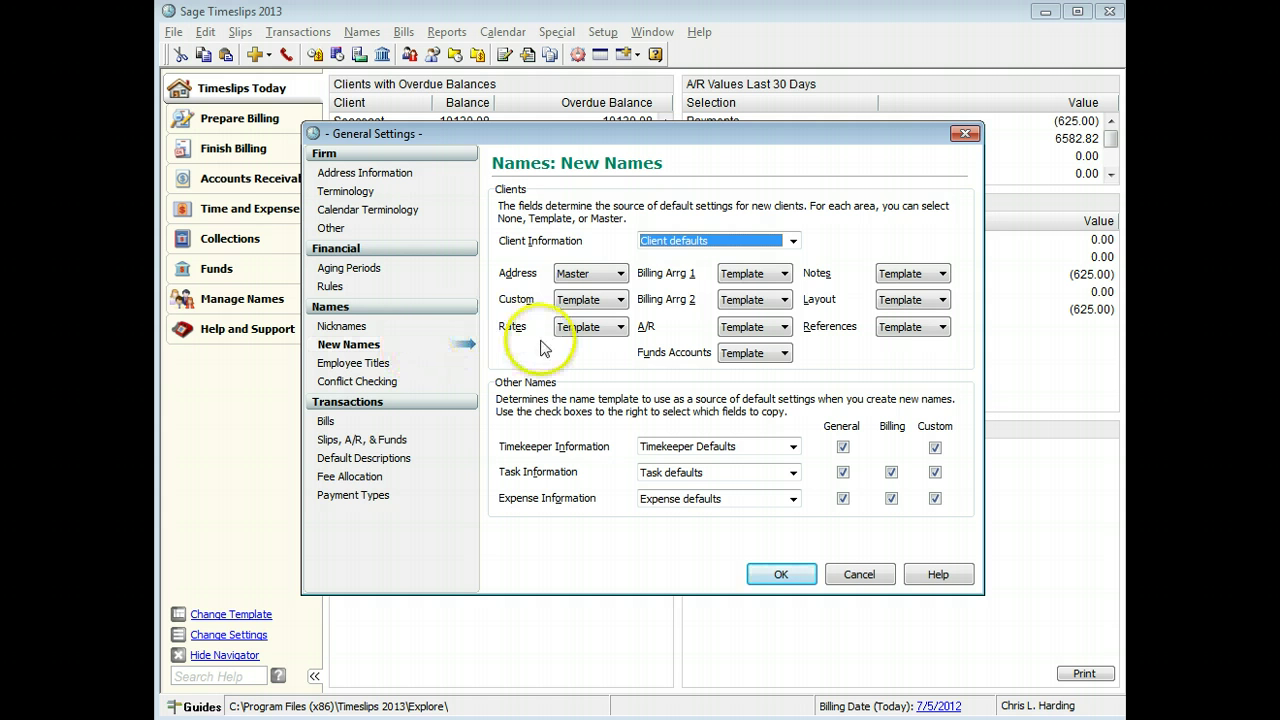
left_click(615, 327)
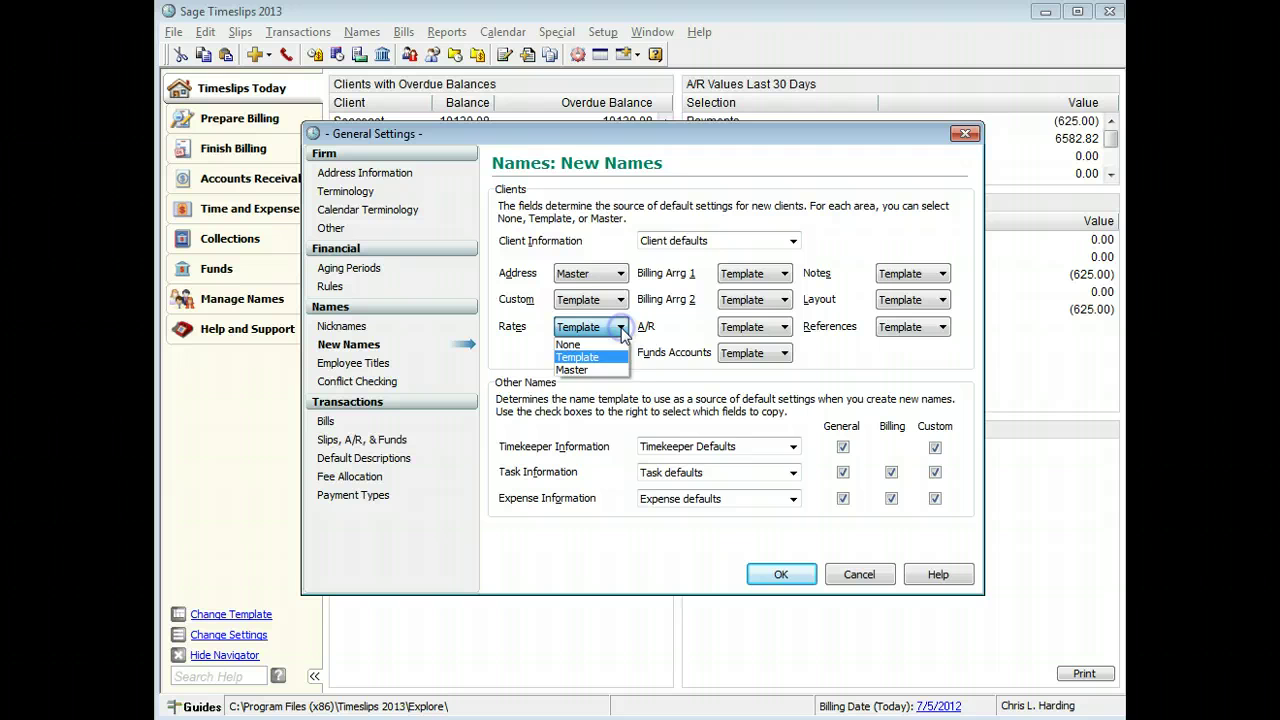
left_click(612, 371)
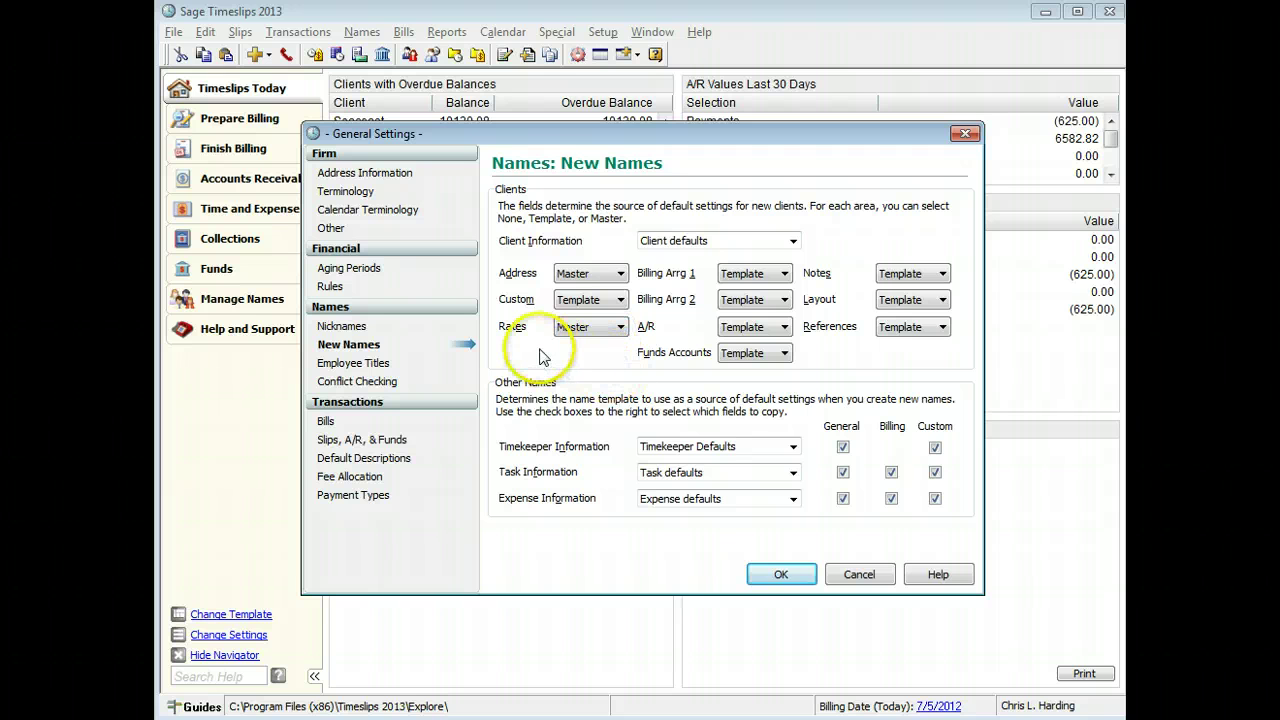
- Rename the Level 4 employee title to Intern
left_click(410, 369)
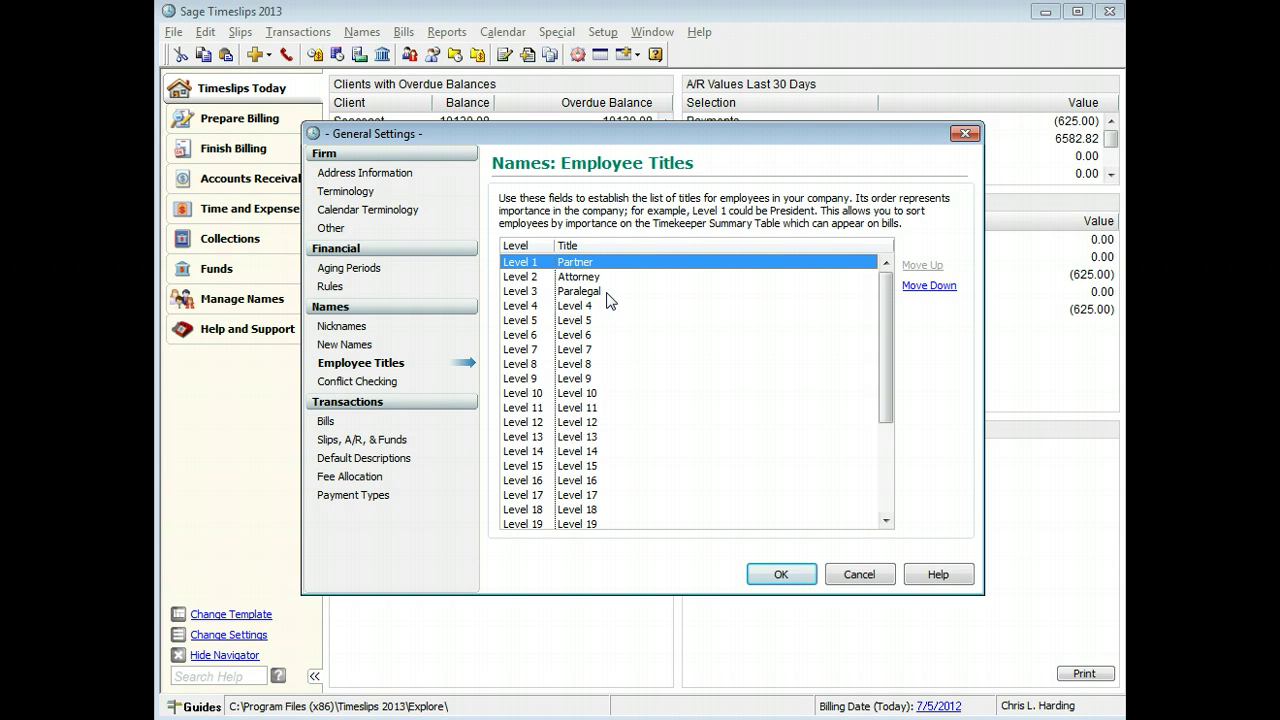
left_click(579, 306)
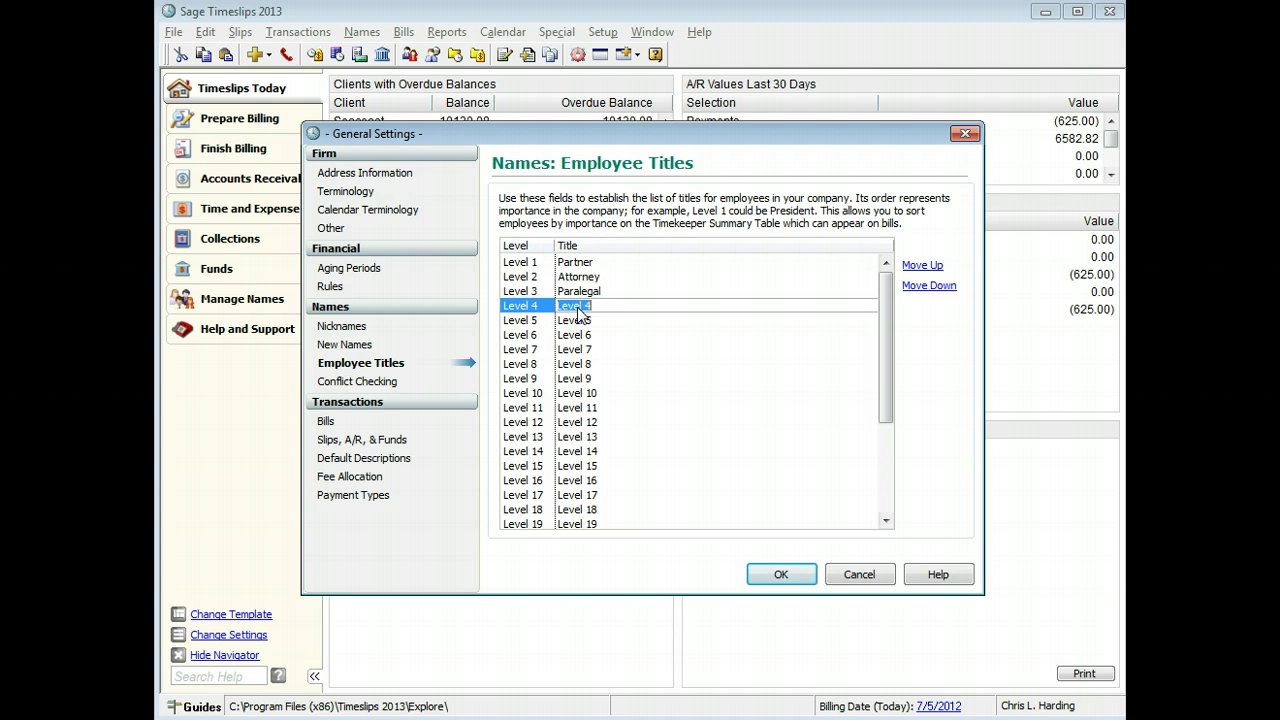
type("Intern")
- Enable automatic conflict checking when saving a new client and when saving a new timekeeper
left_click(374, 384)
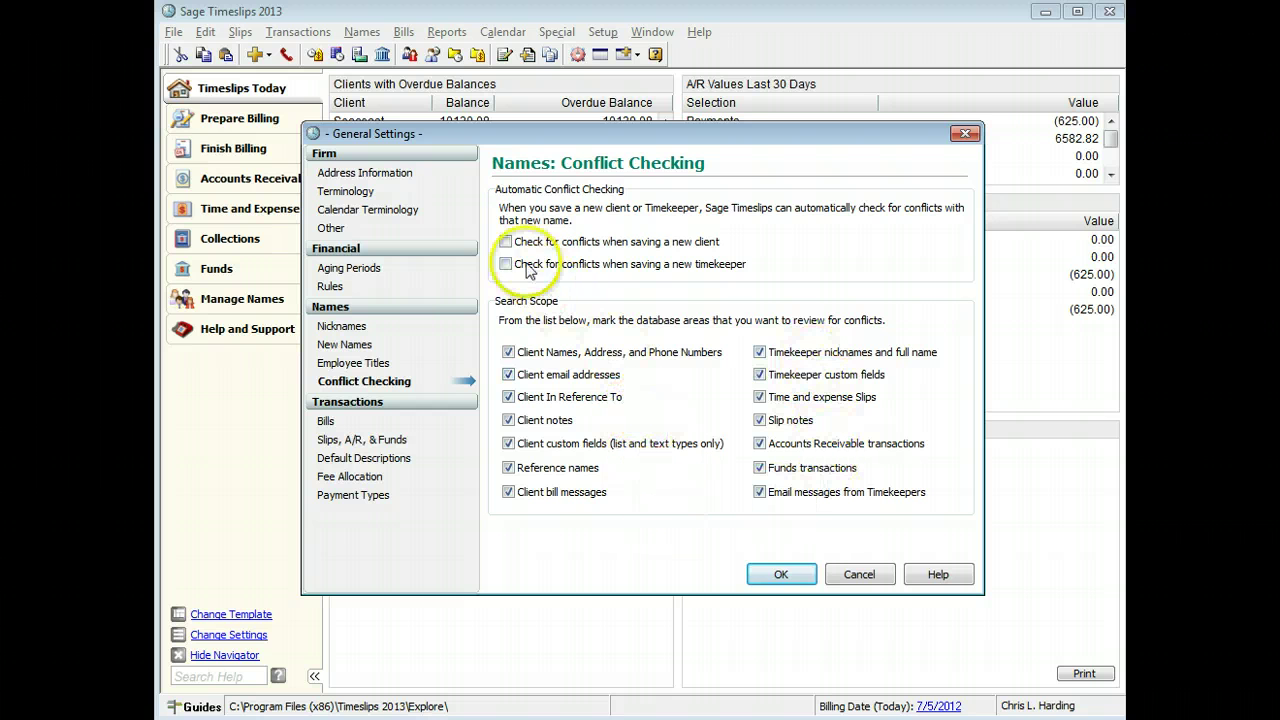
left_click(506, 242)
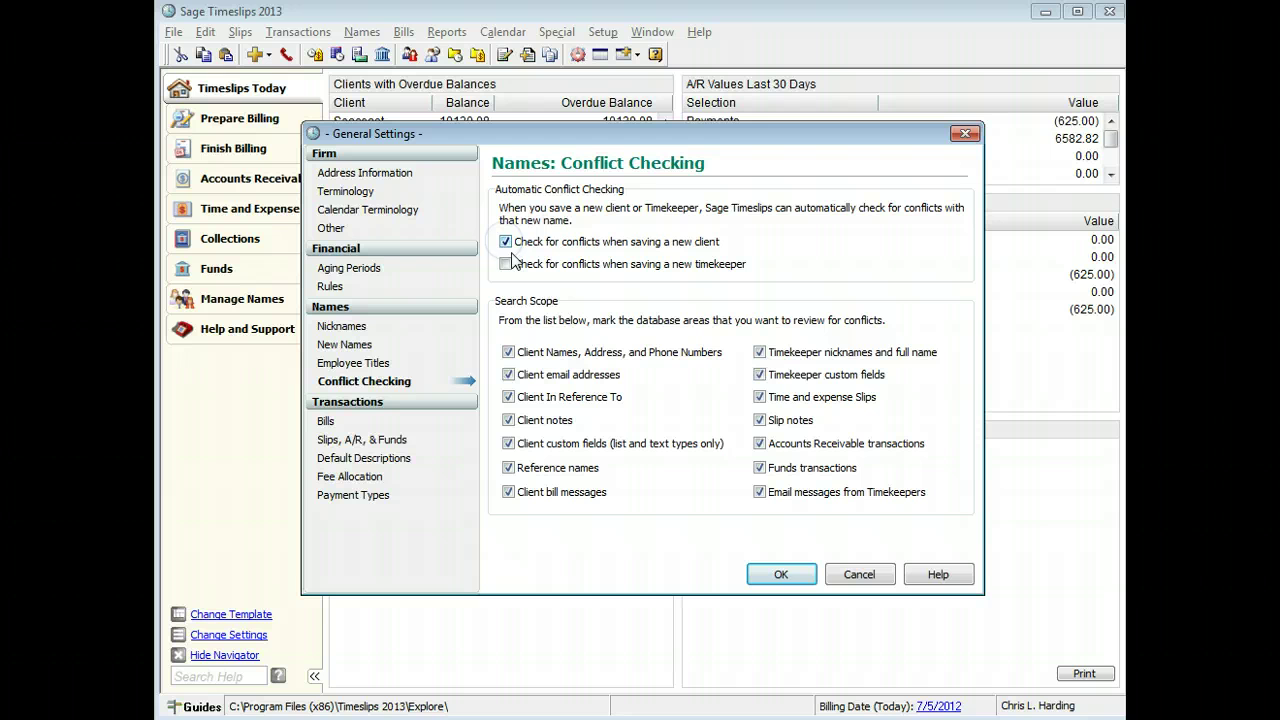
left_click(505, 264)
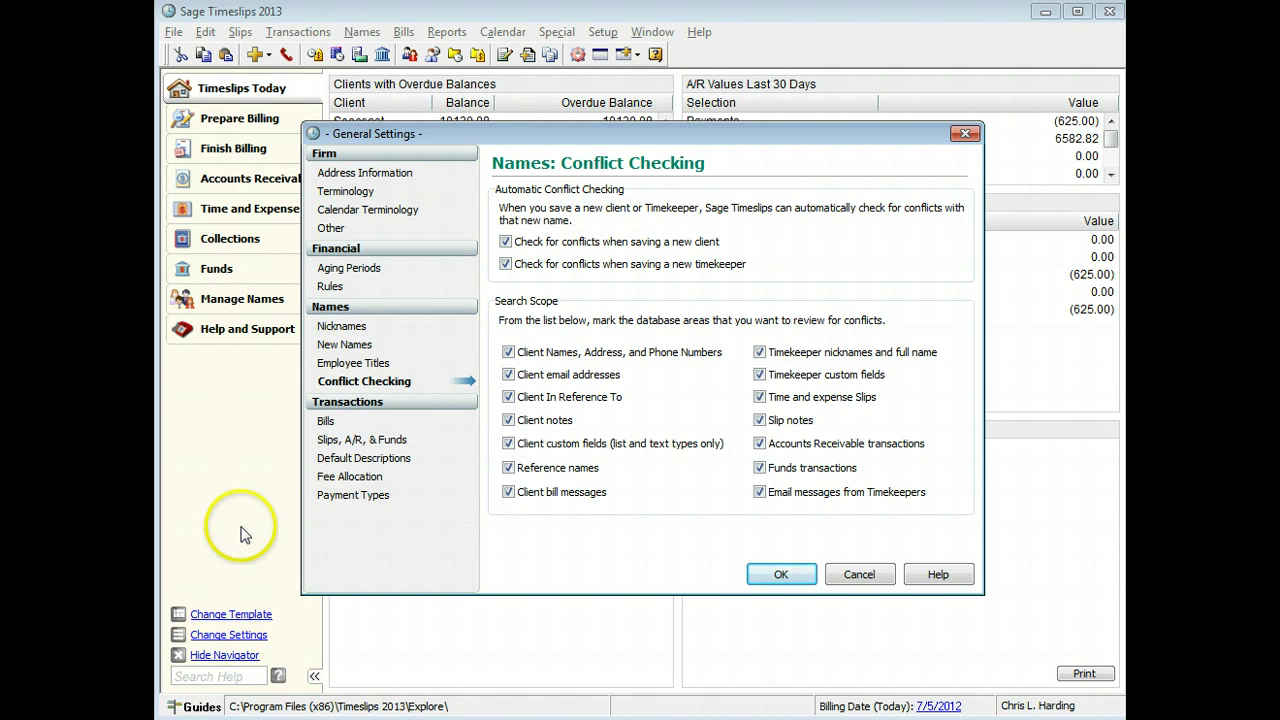
- Set the bill transaction settings to show the invoice number on All bills
left_click(362, 422)
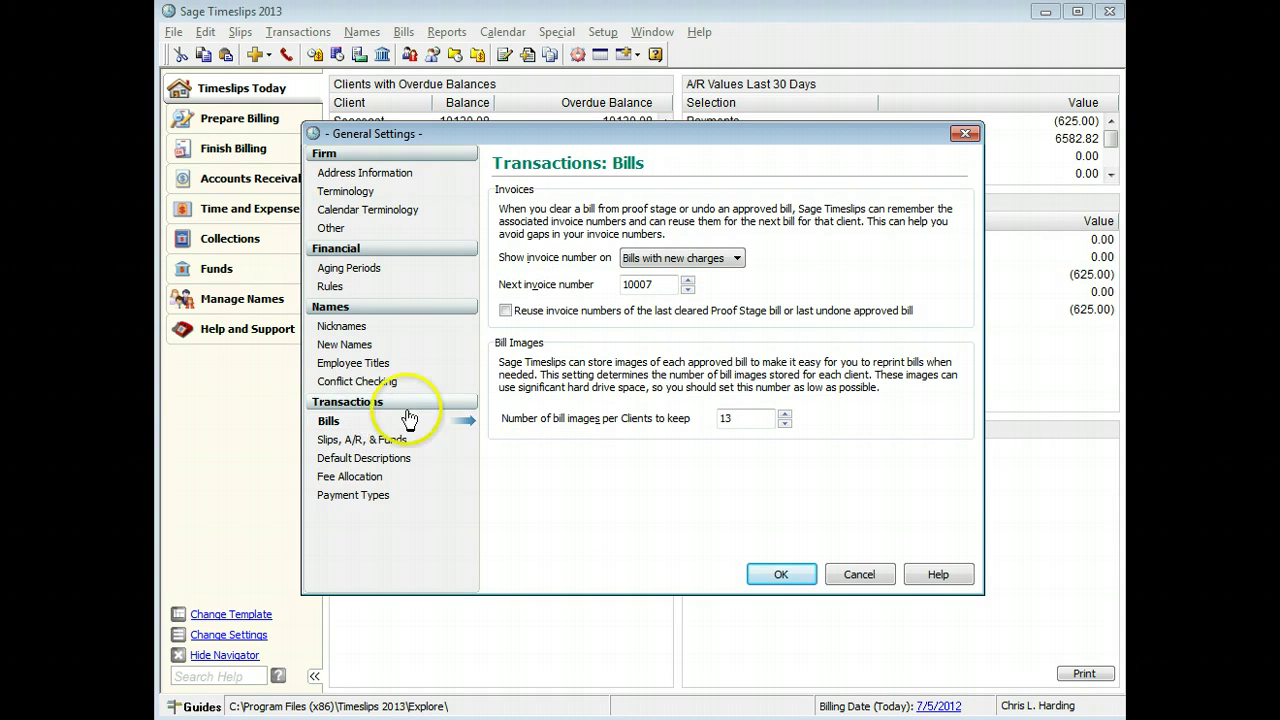
left_click(737, 258)
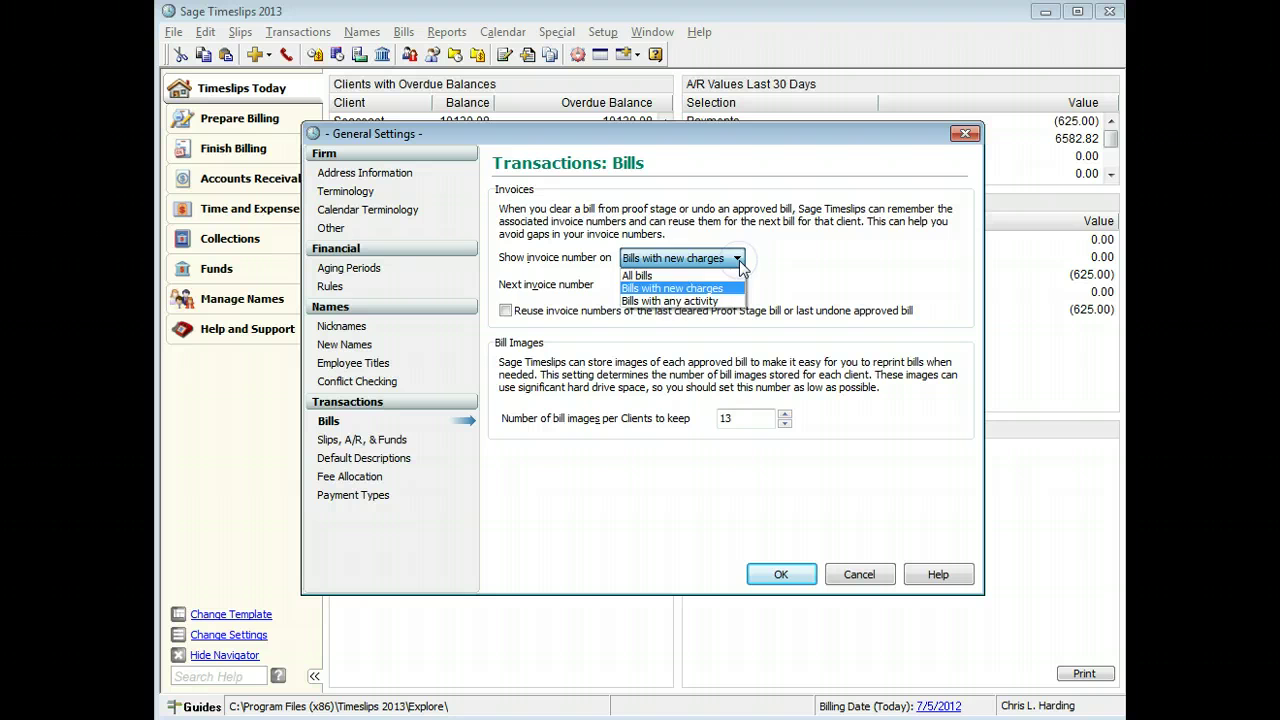
left_click(737, 258)
left_click(687, 290)
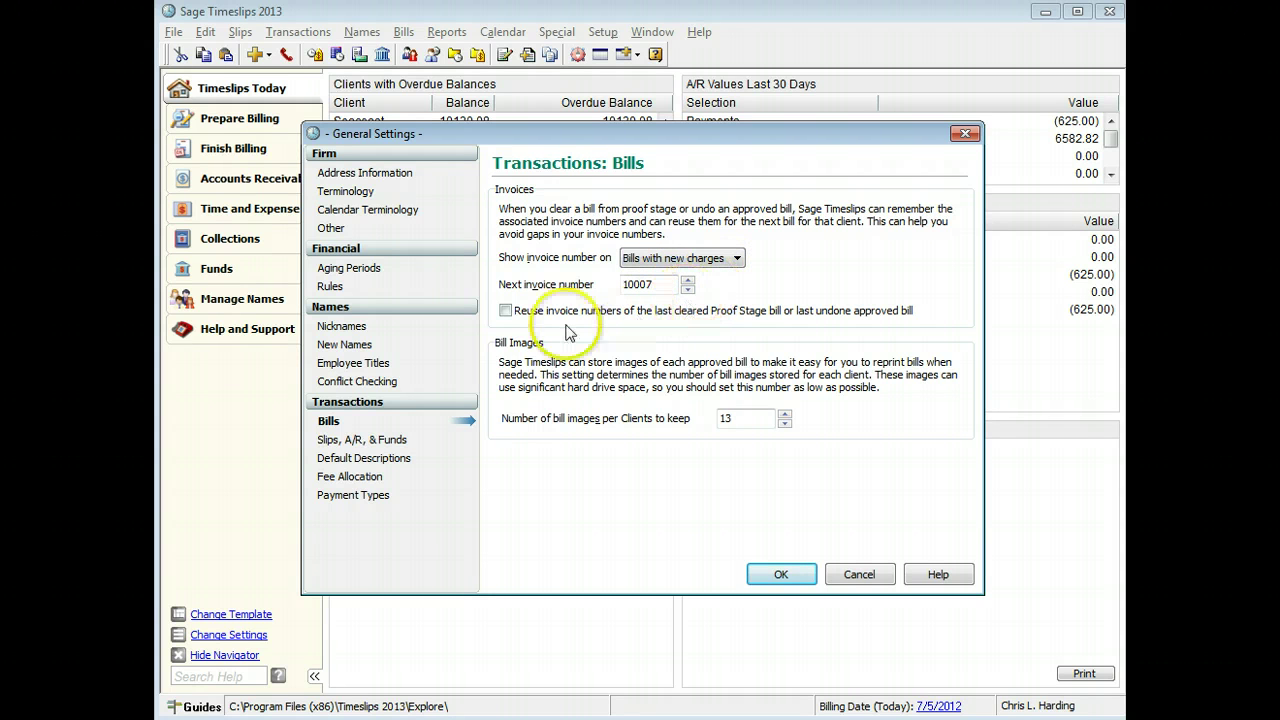
left_click(505, 312)
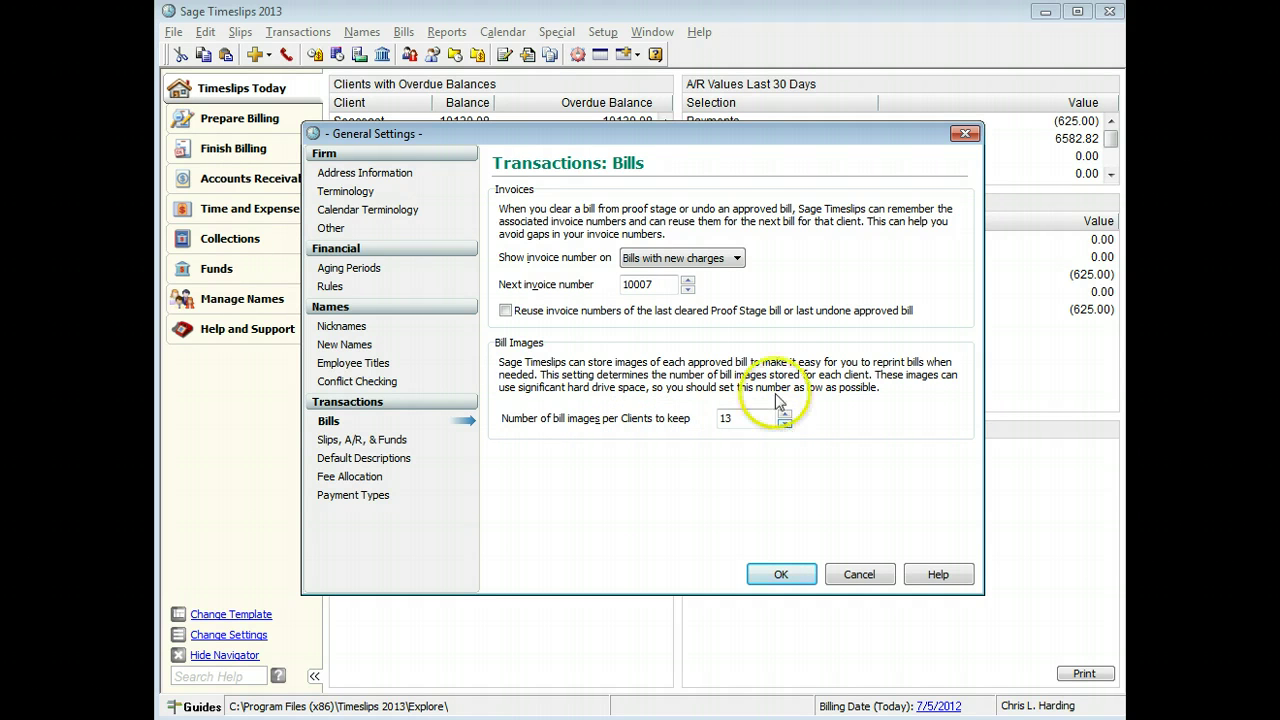
left_click(735, 260)
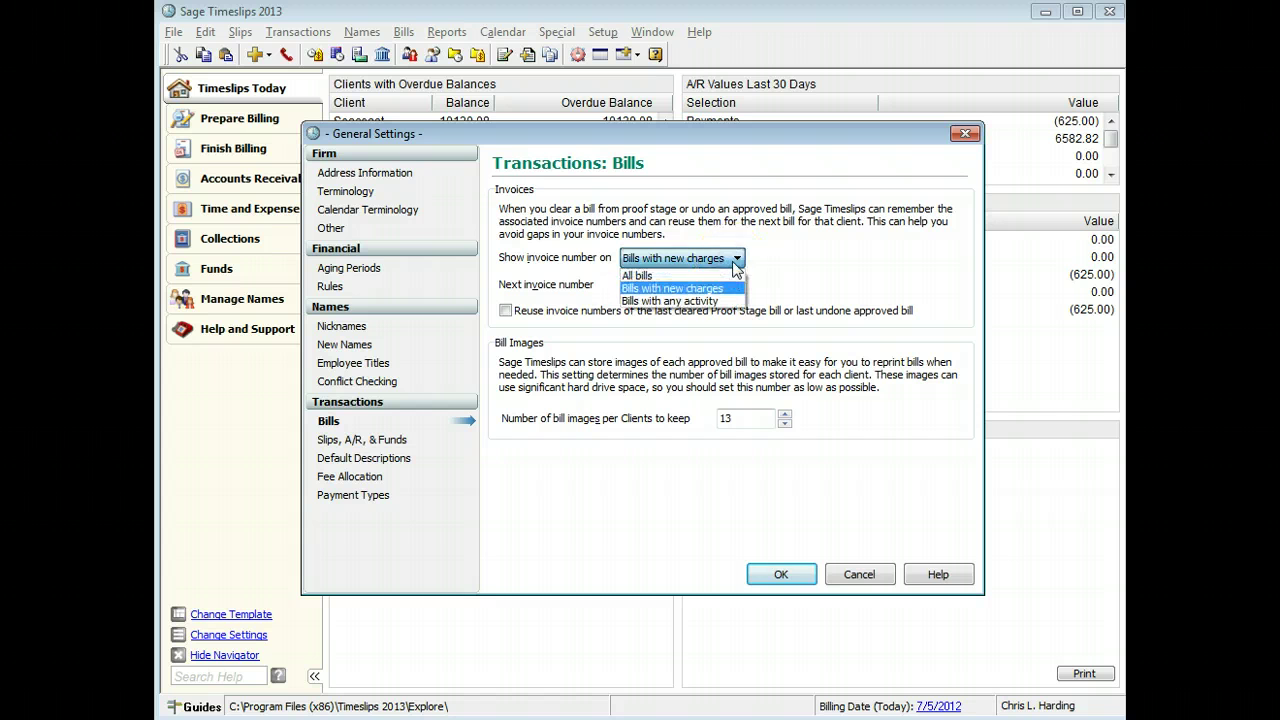
left_click(730, 275)
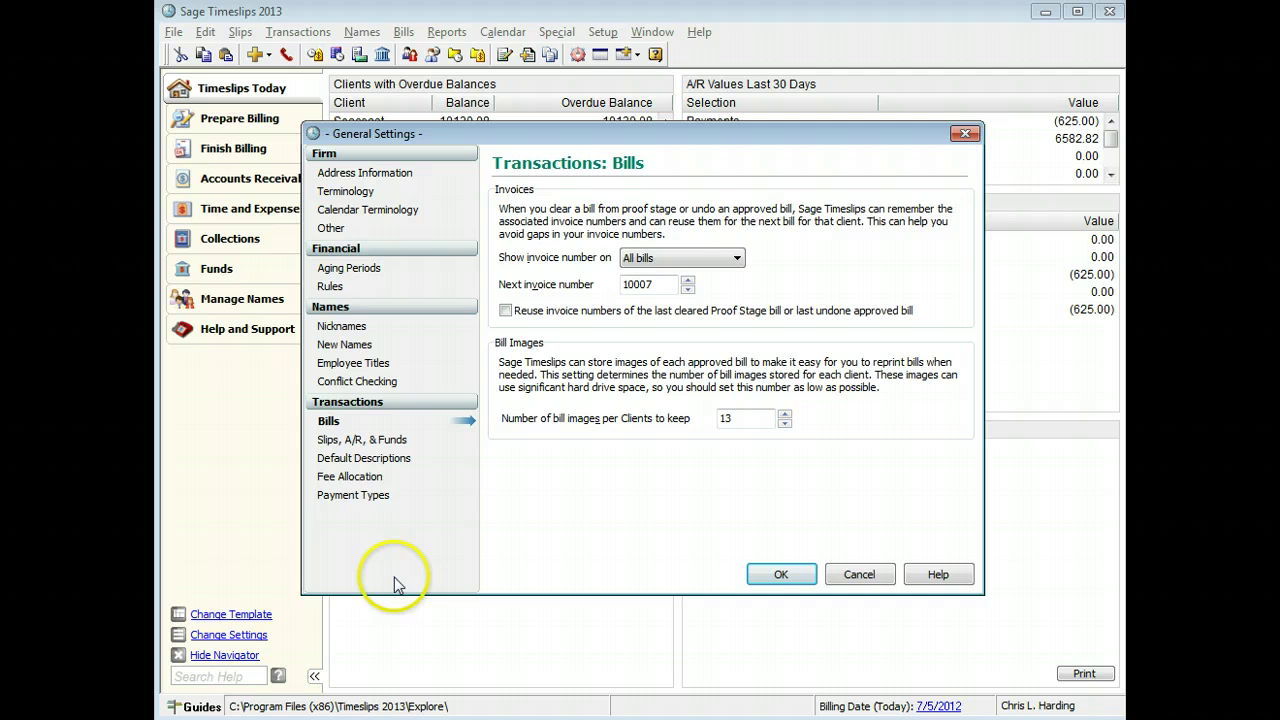
- Disallow saving slips with a date before 7/5/2012 in the slips, A/R and funds settings
left_click(400, 440)
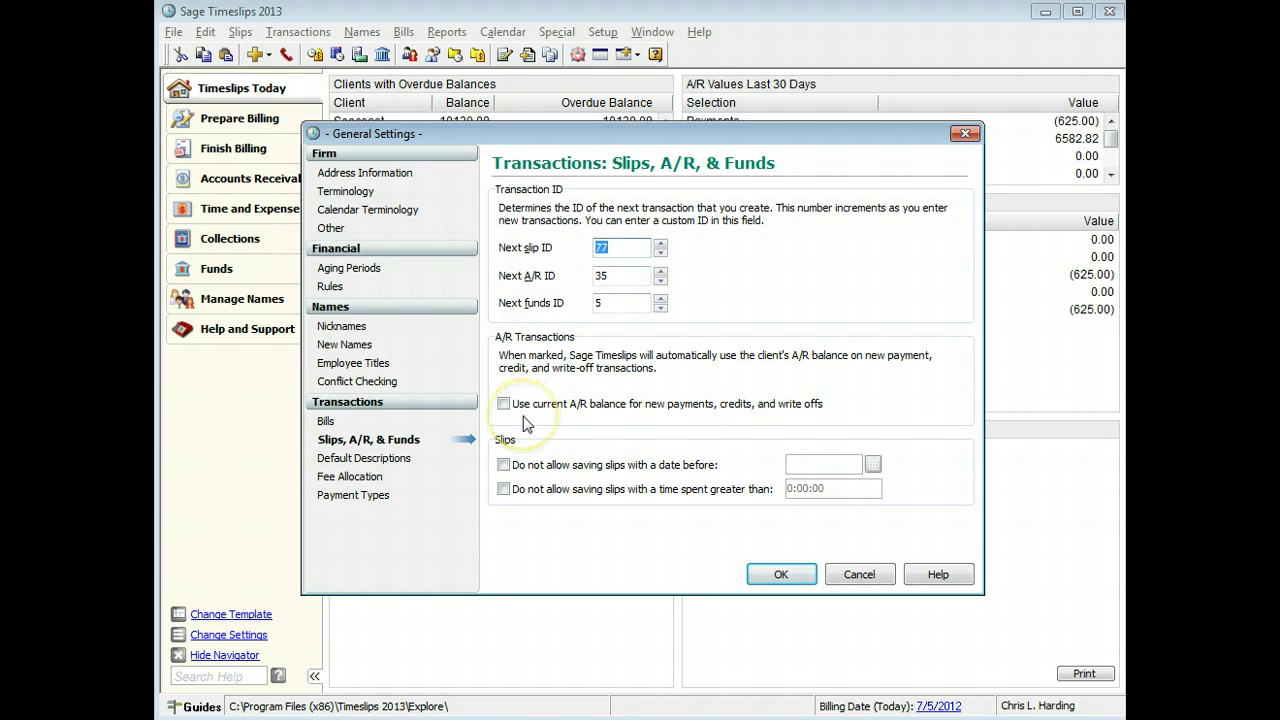
left_click(503, 465)
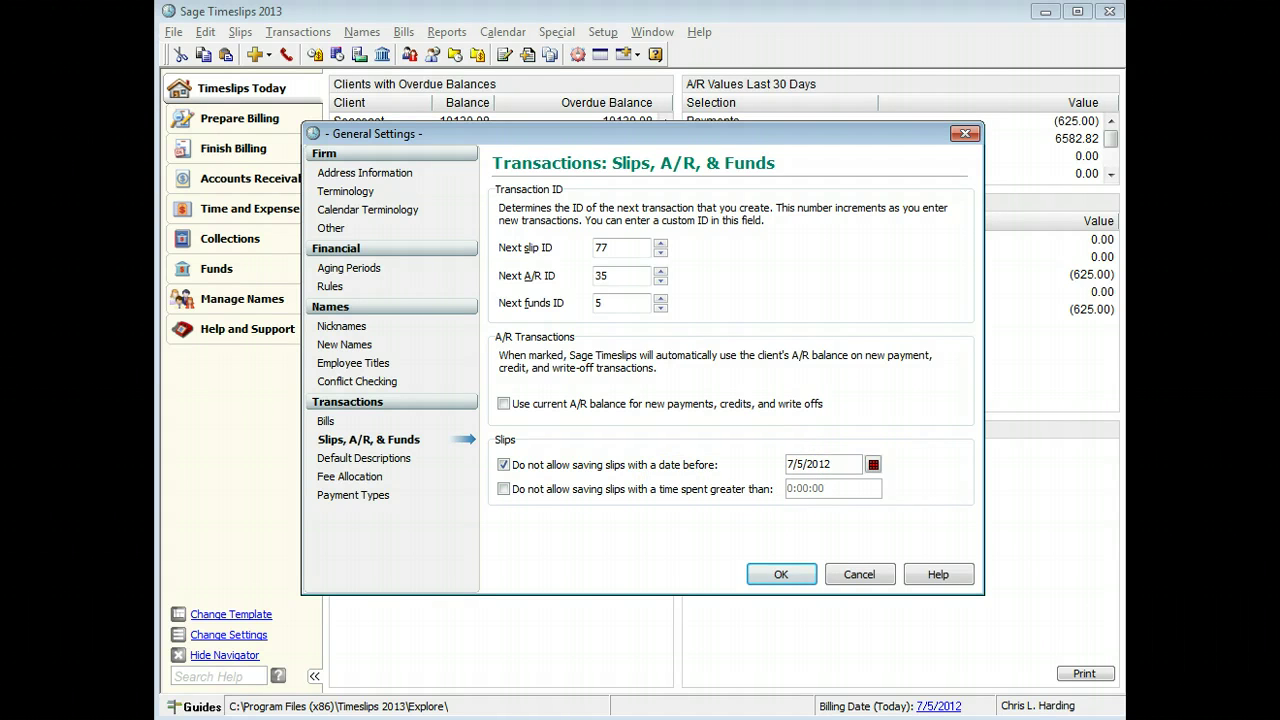
- Change the default description of the Payment transaction to "Payment Received - Thanks"
left_click(426, 461)
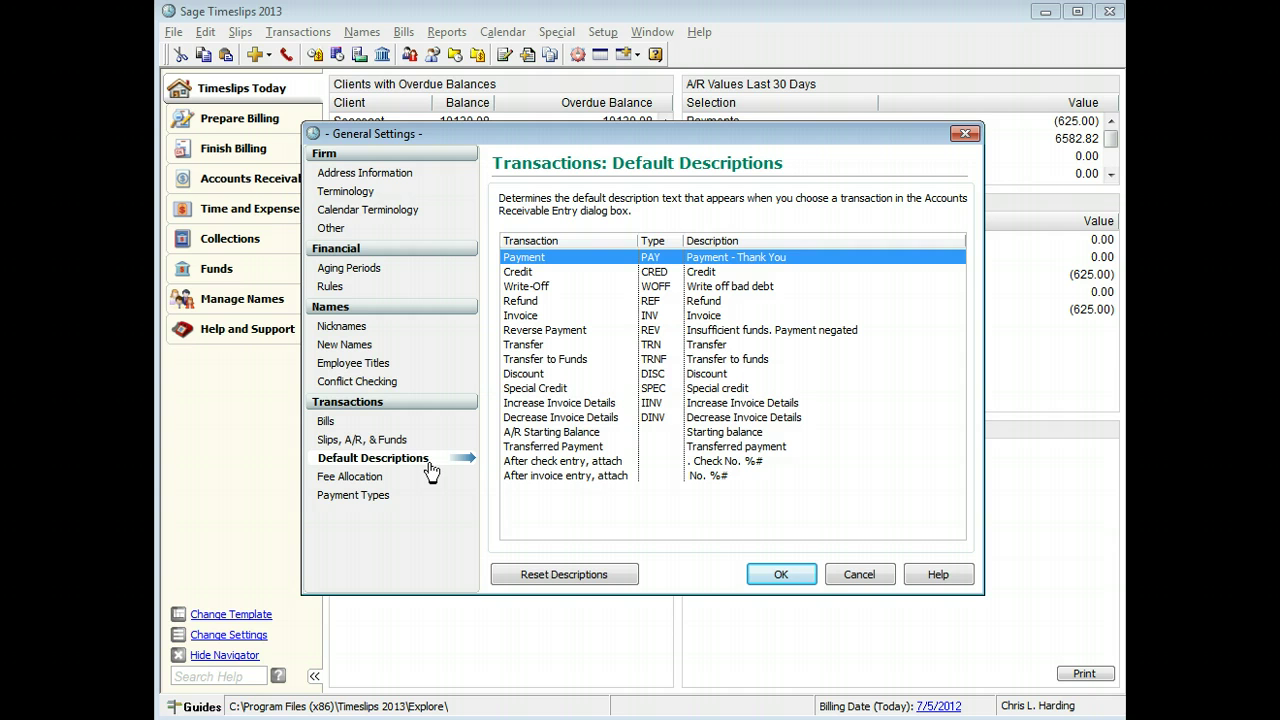
left_click(800, 257)
left_click(800, 257)
key("BackSpace")
key("BackSpace")
key("BackSpace")
key("BackSpace")
key("BackSpace")
key("BackSpace")
key("BackSpace")
key("BackSpace")
key("BackSpace")
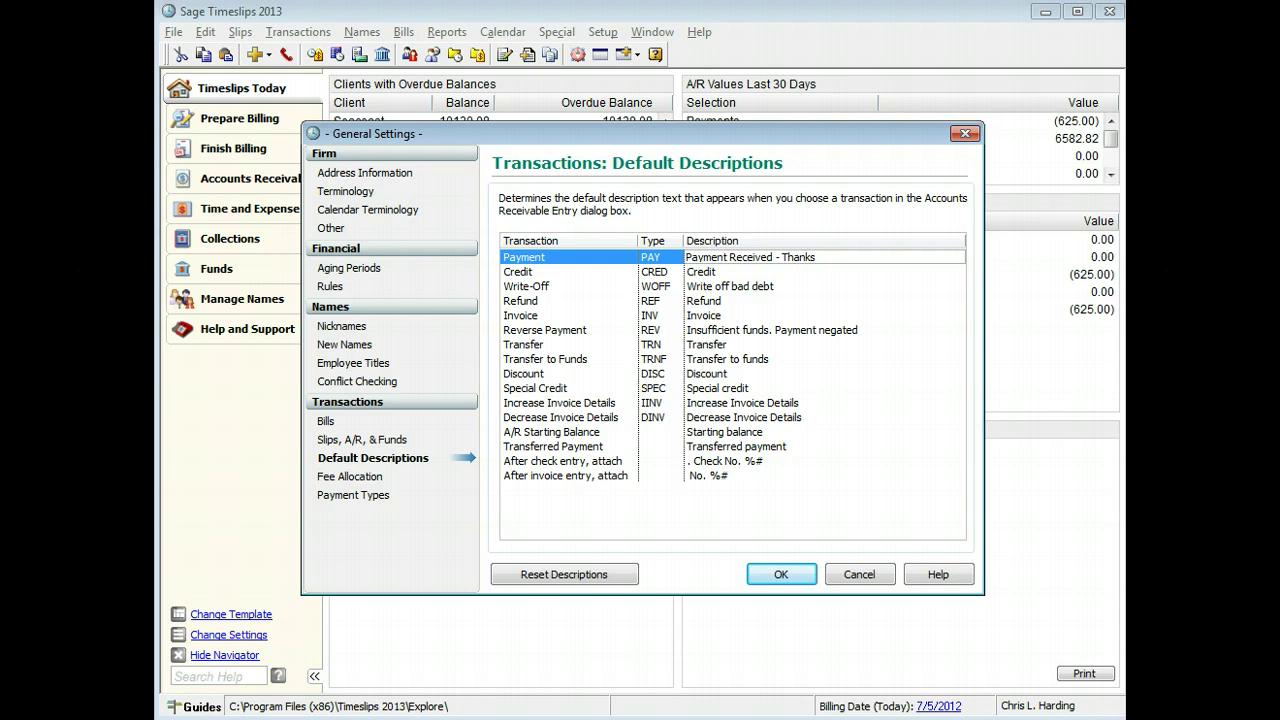
- Set the fee allocation abbreviations to ORIG for Originating, RESP for Responsible, OTHR for Other and ATTY for Attorney
left_click(413, 481)
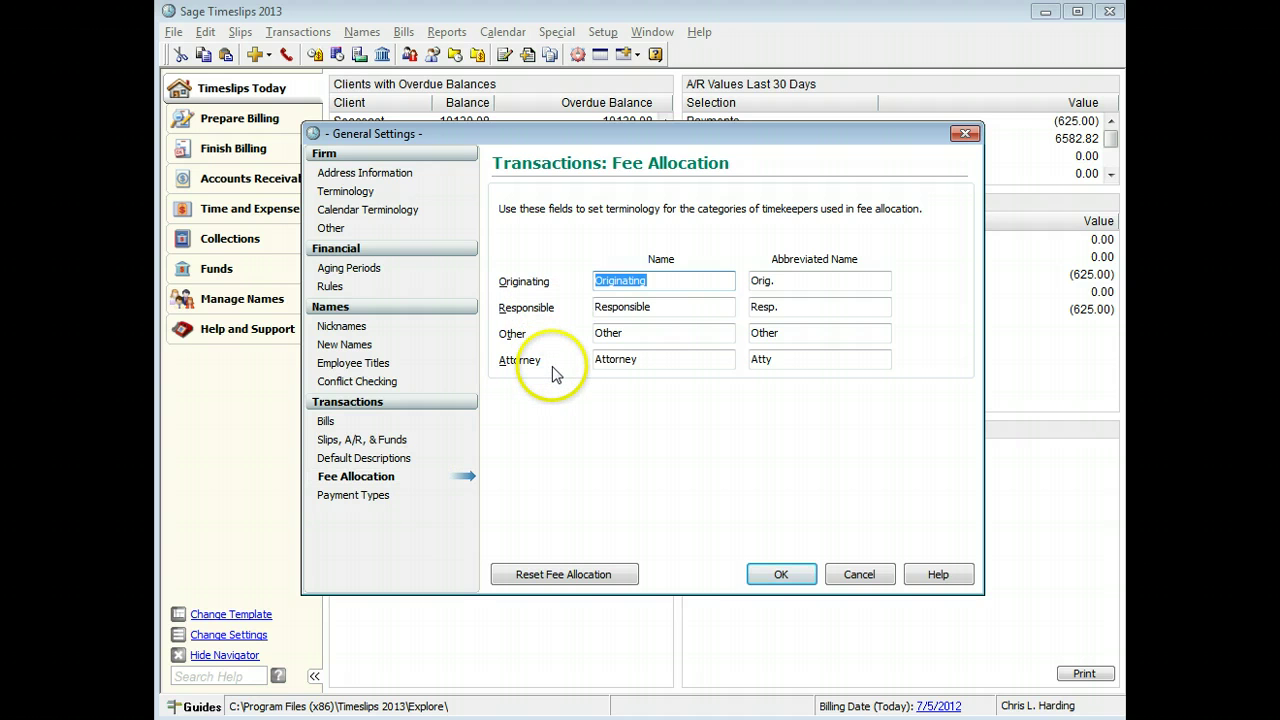
left_click(806, 284)
type("O")
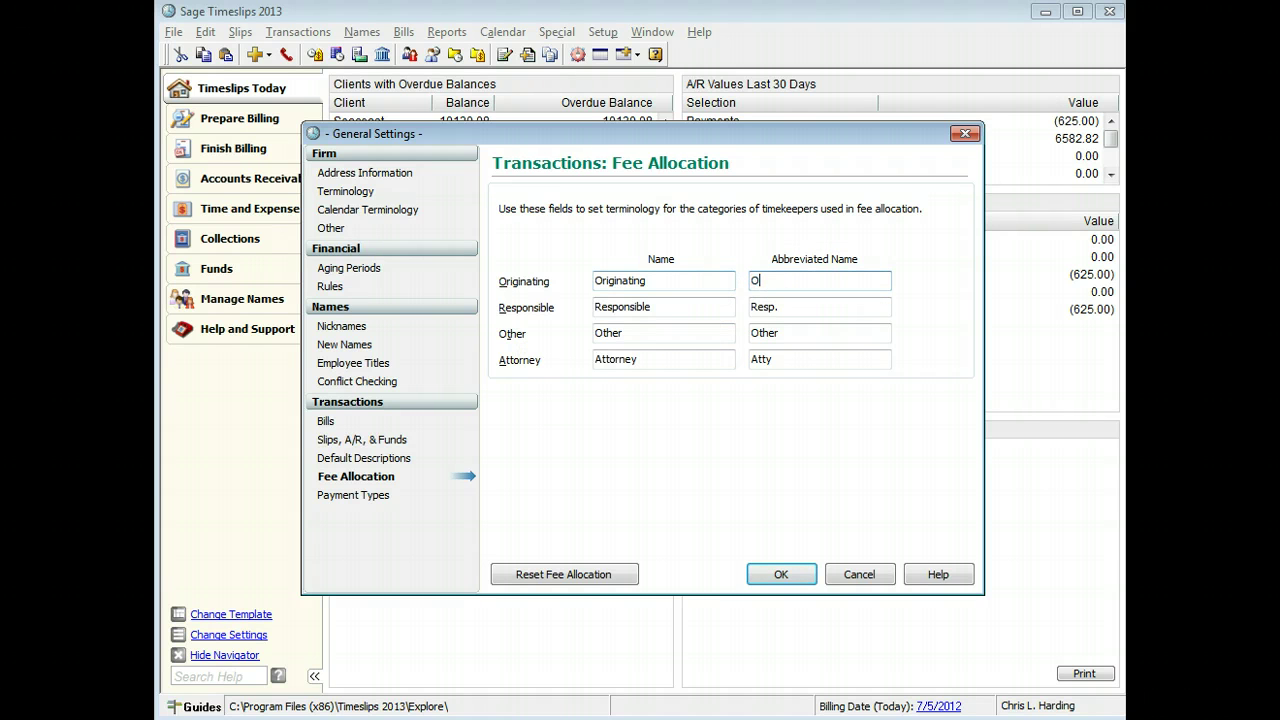
type("RIG")
key("Tab")
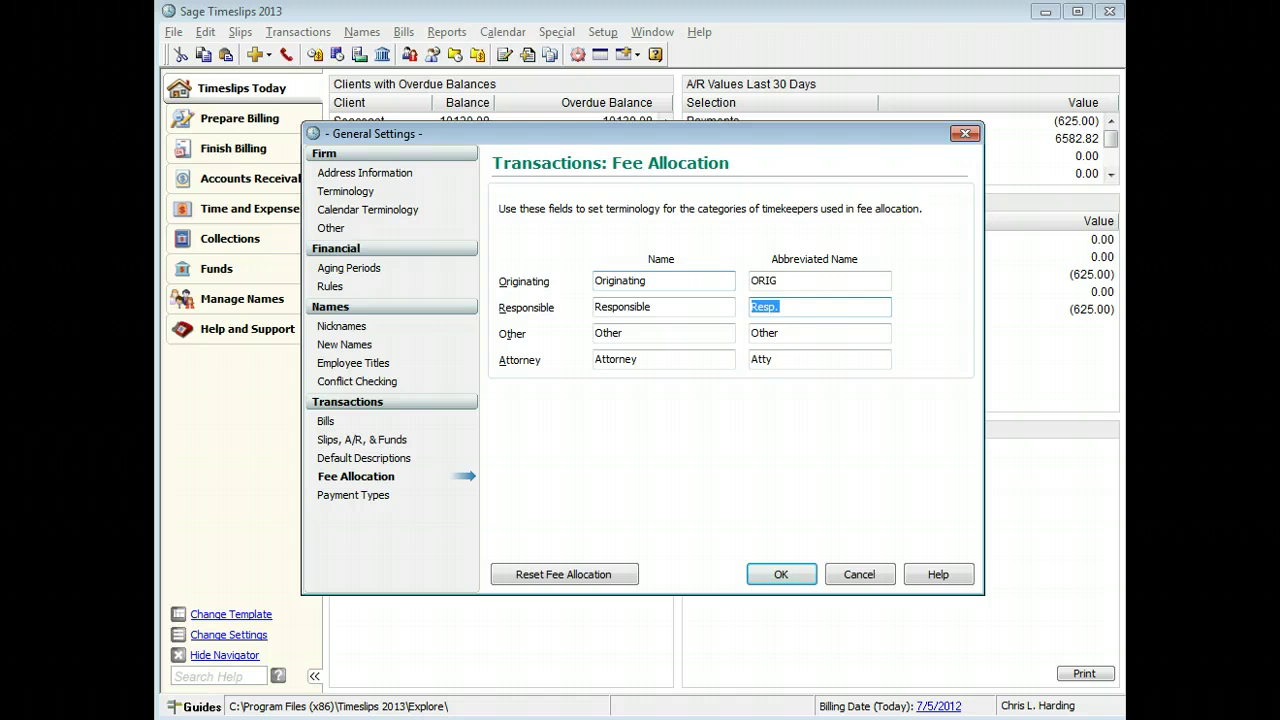
type("RESP")
key("Tab")
key("Tab")
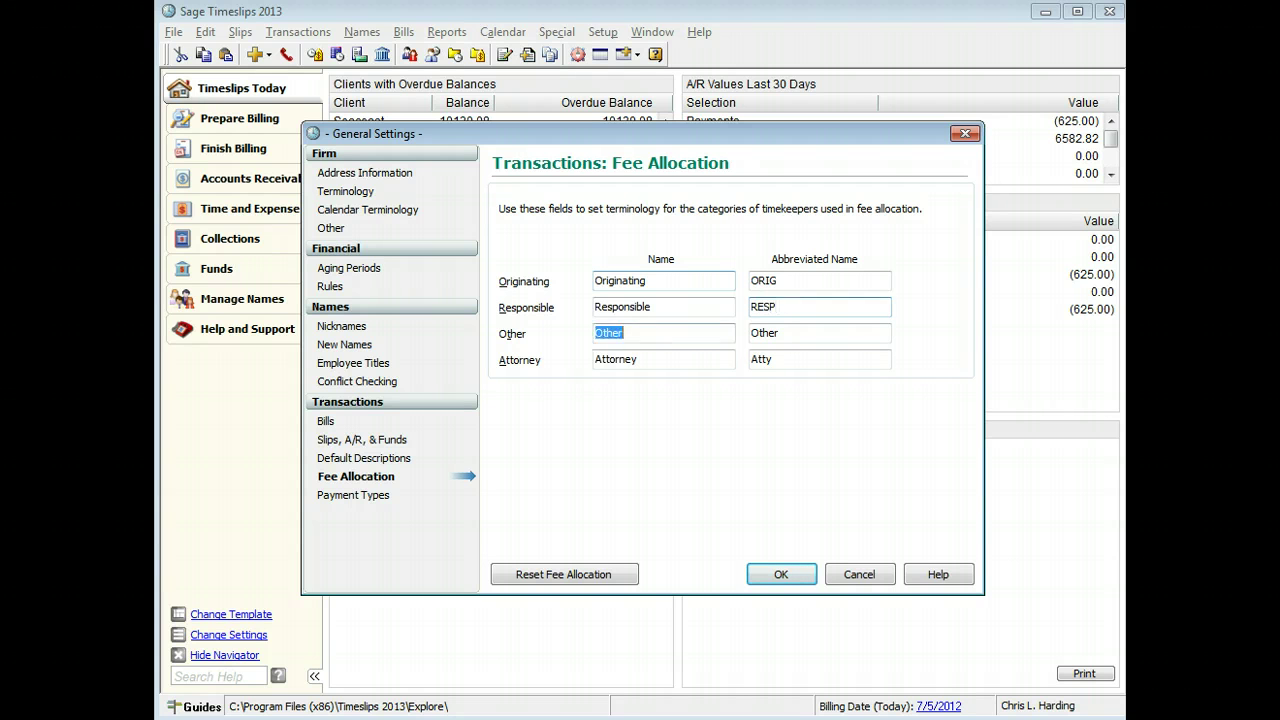
type("OTH")
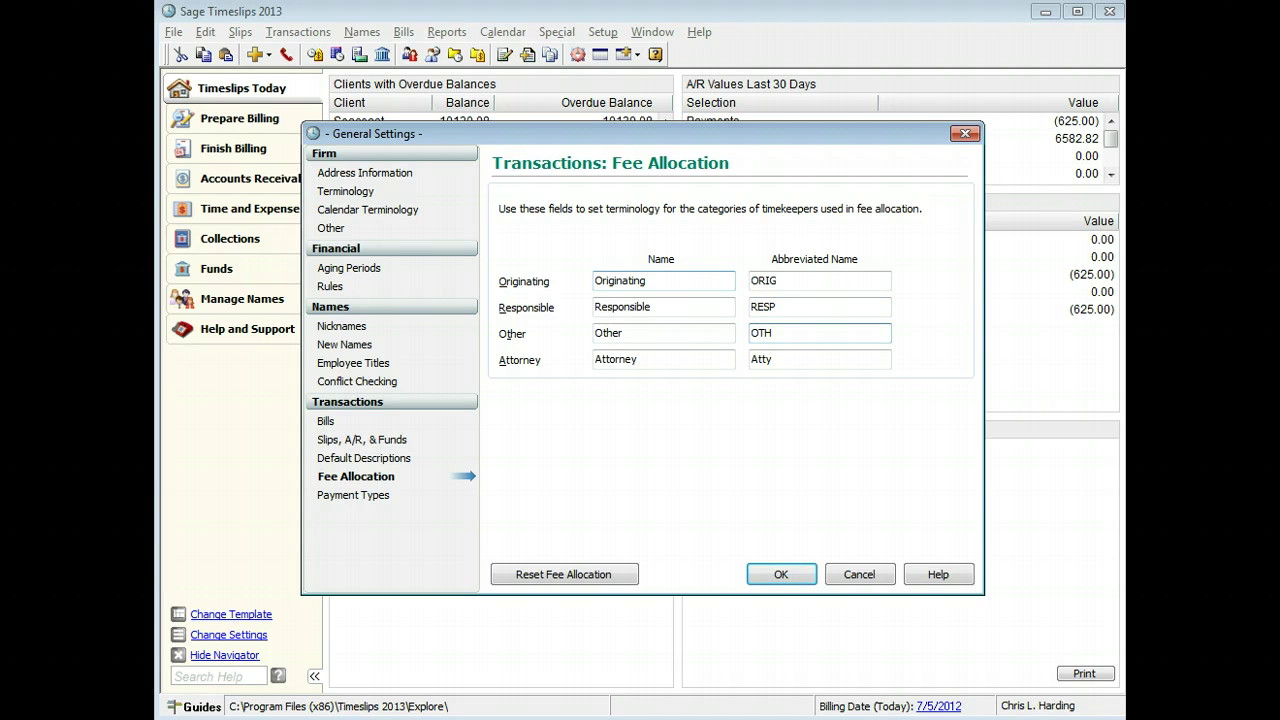
type("R")
key("Tab")
key("Tab")
type("A")
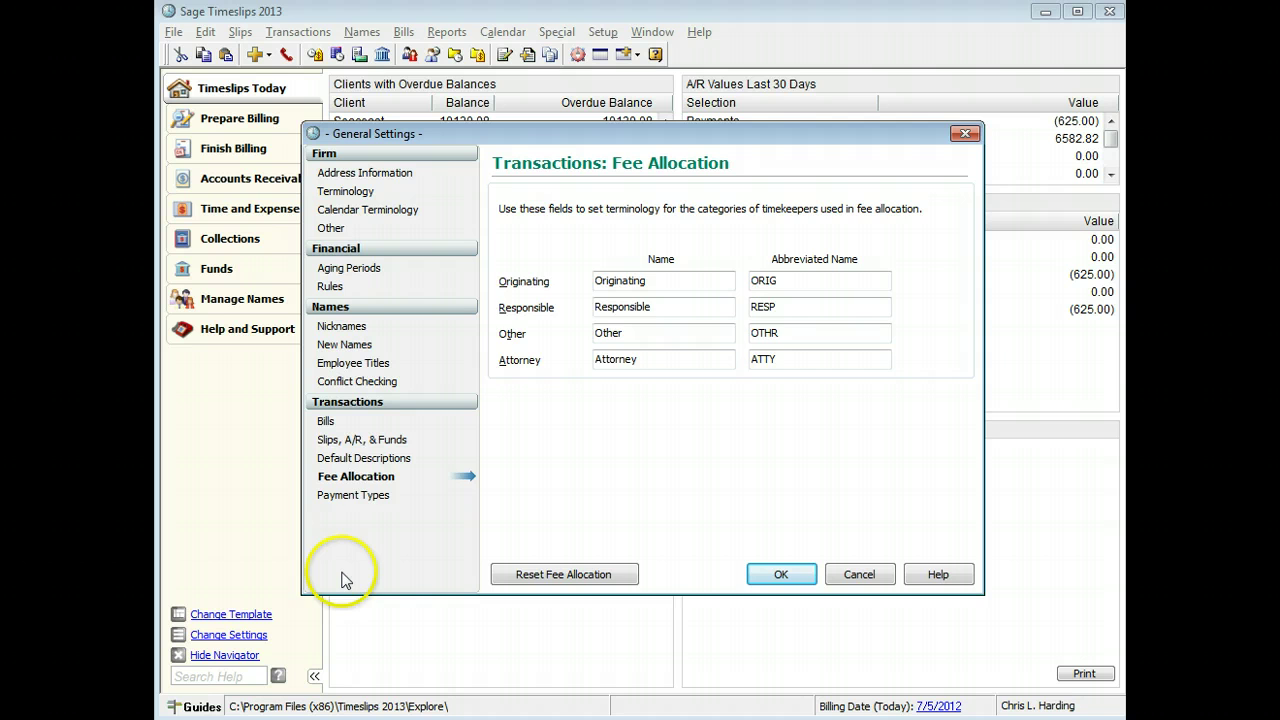
- Disable the customizable payment types Other 1 through Other 5
left_click(410, 497)
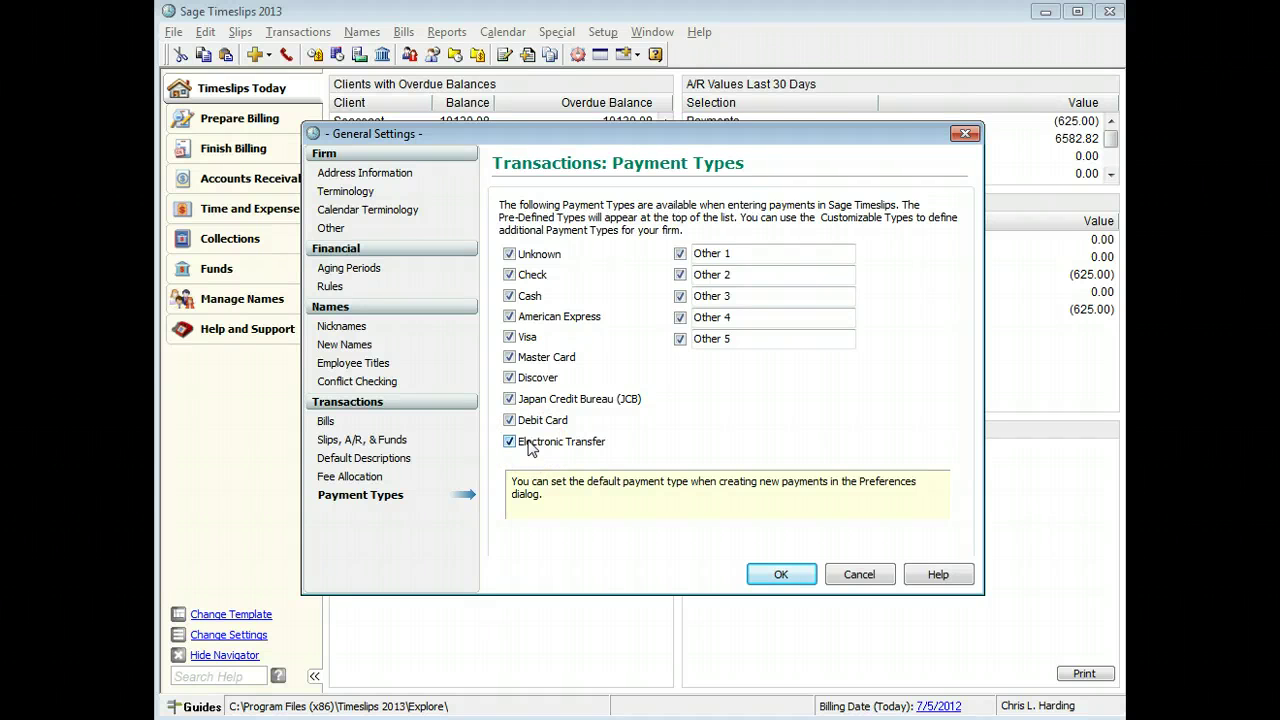
left_click(750, 274)
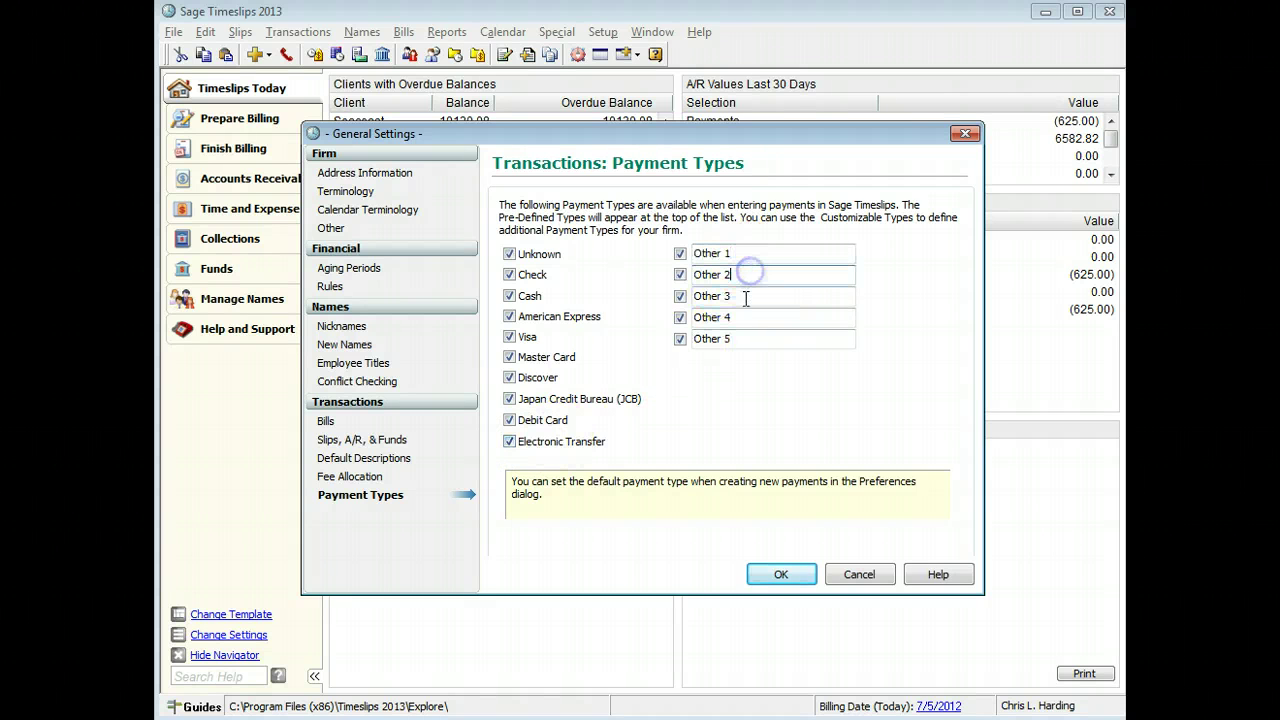
left_click(745, 296)
left_click(740, 317)
left_click(740, 338)
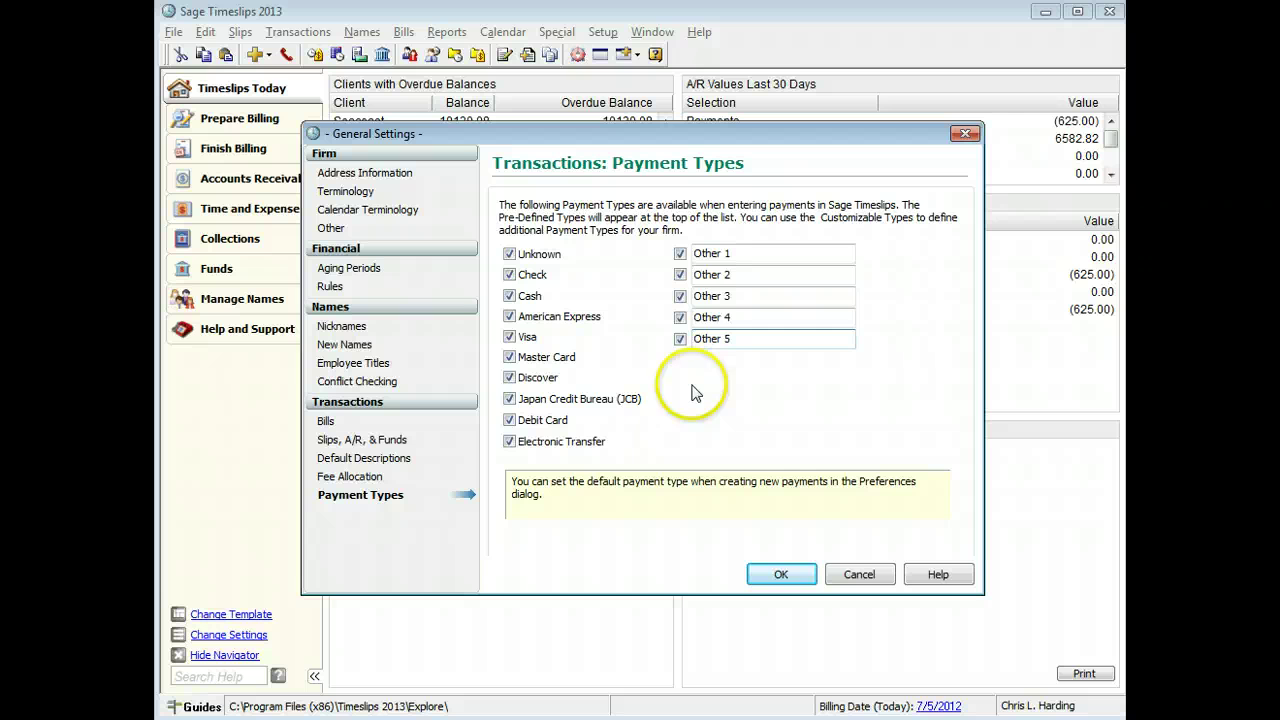
left_click(680, 253)
left_click(680, 274)
left_click(680, 296)
left_click(680, 317)
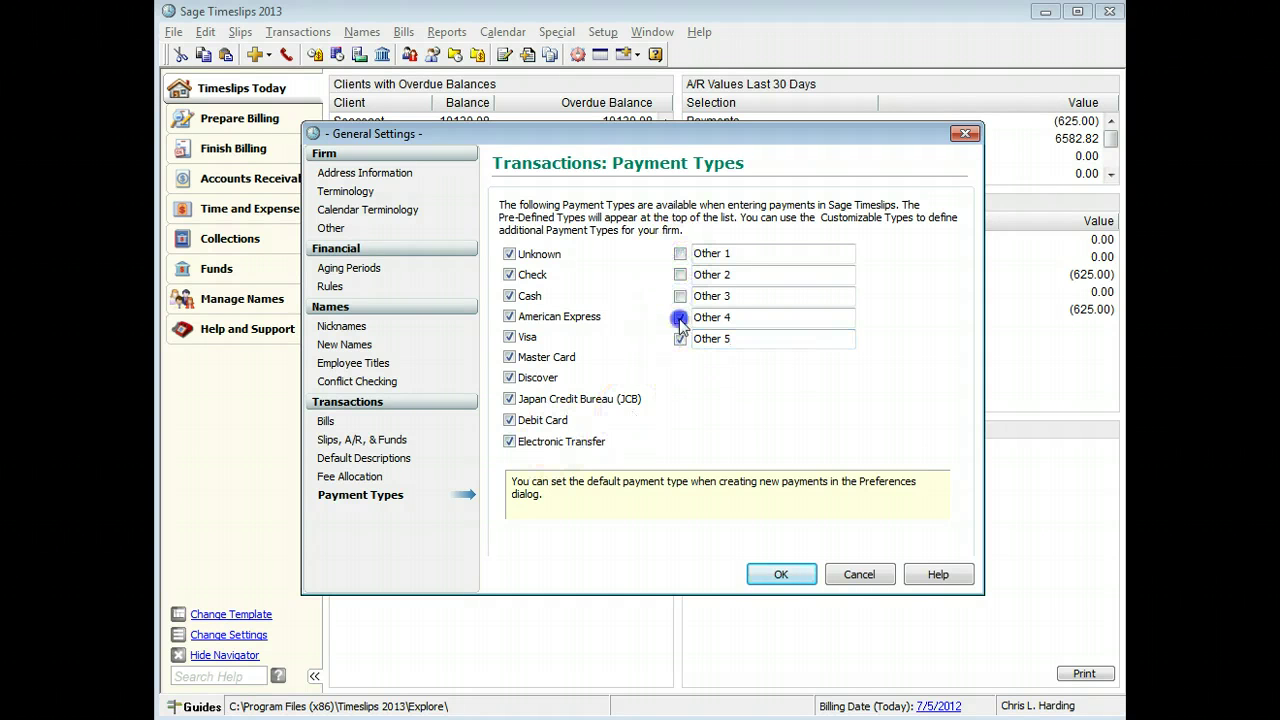
left_click(509, 420)
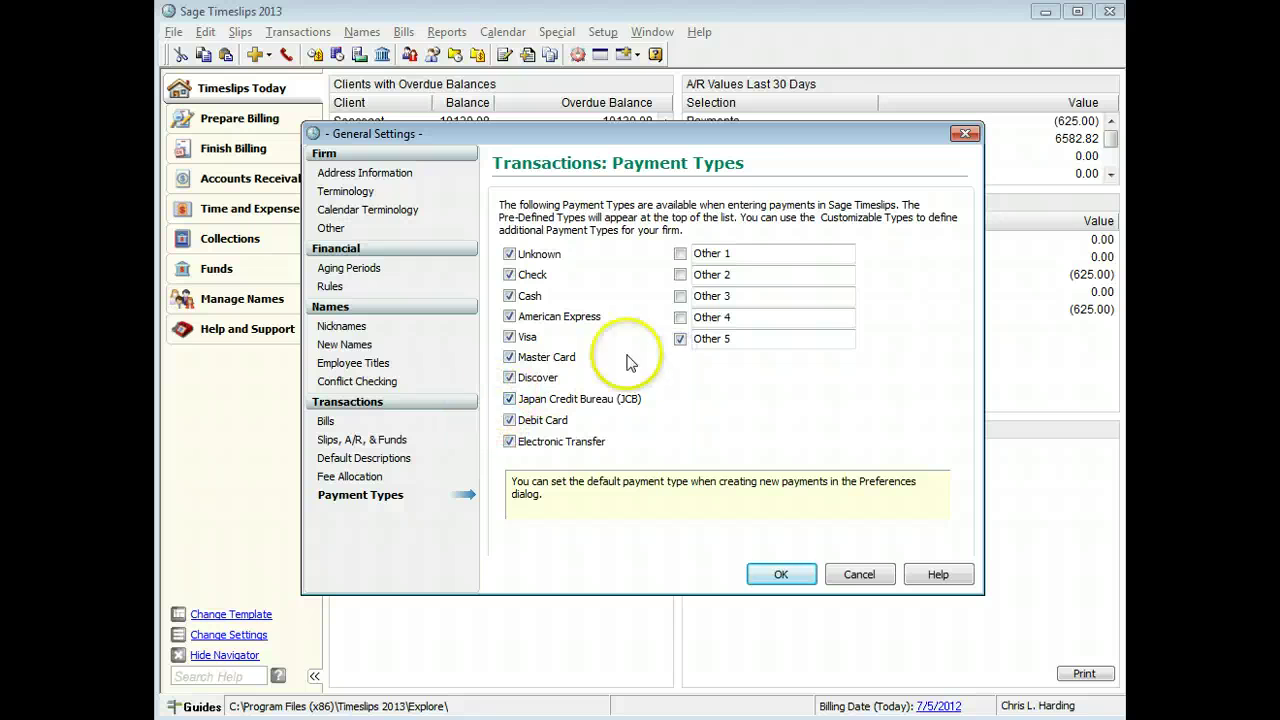
left_click(680, 338)
- Disable the Japan Credit Bureau (JCB) and Electronic Transfer payment types and save the general settings
left_click(509, 398)
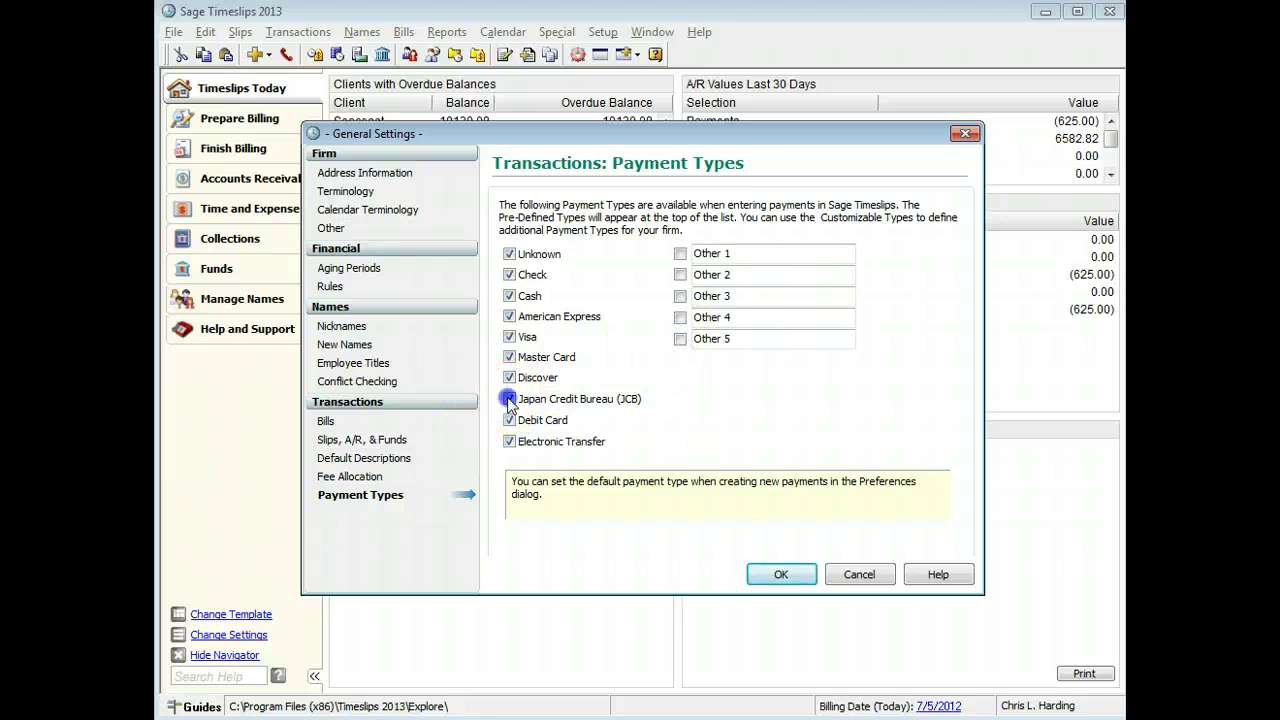
left_click(509, 442)
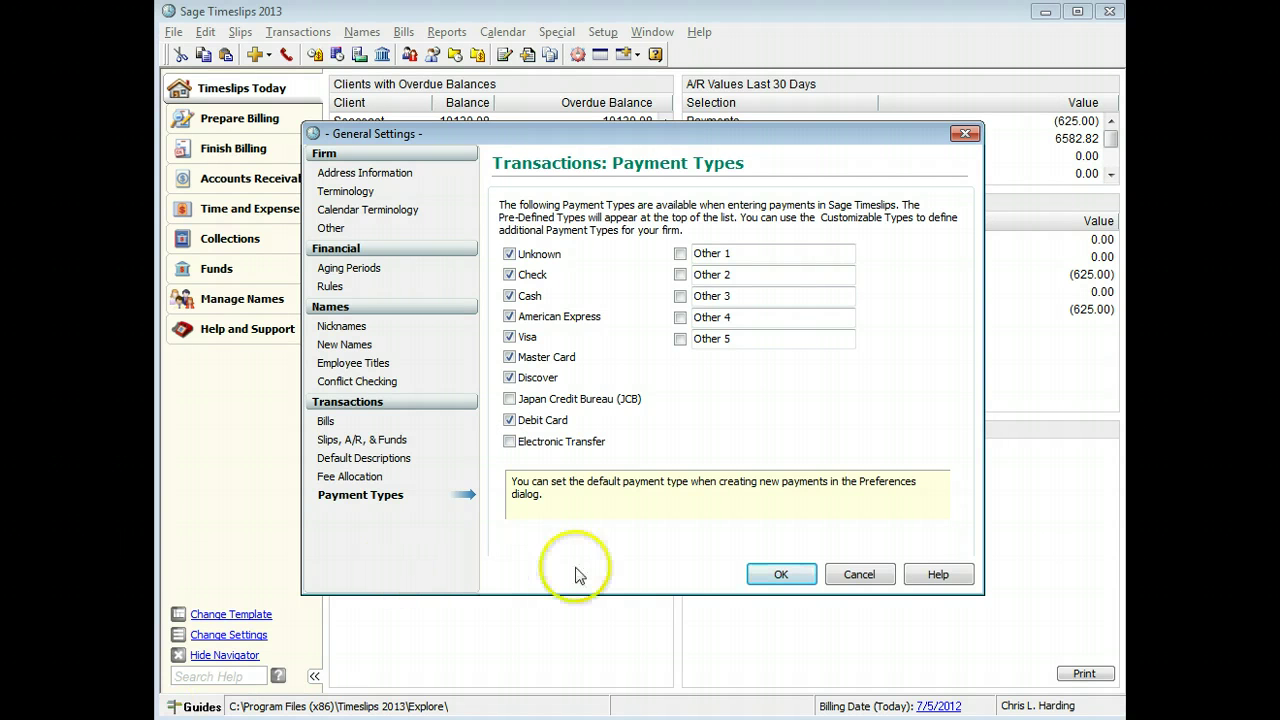
left_click(760, 578)
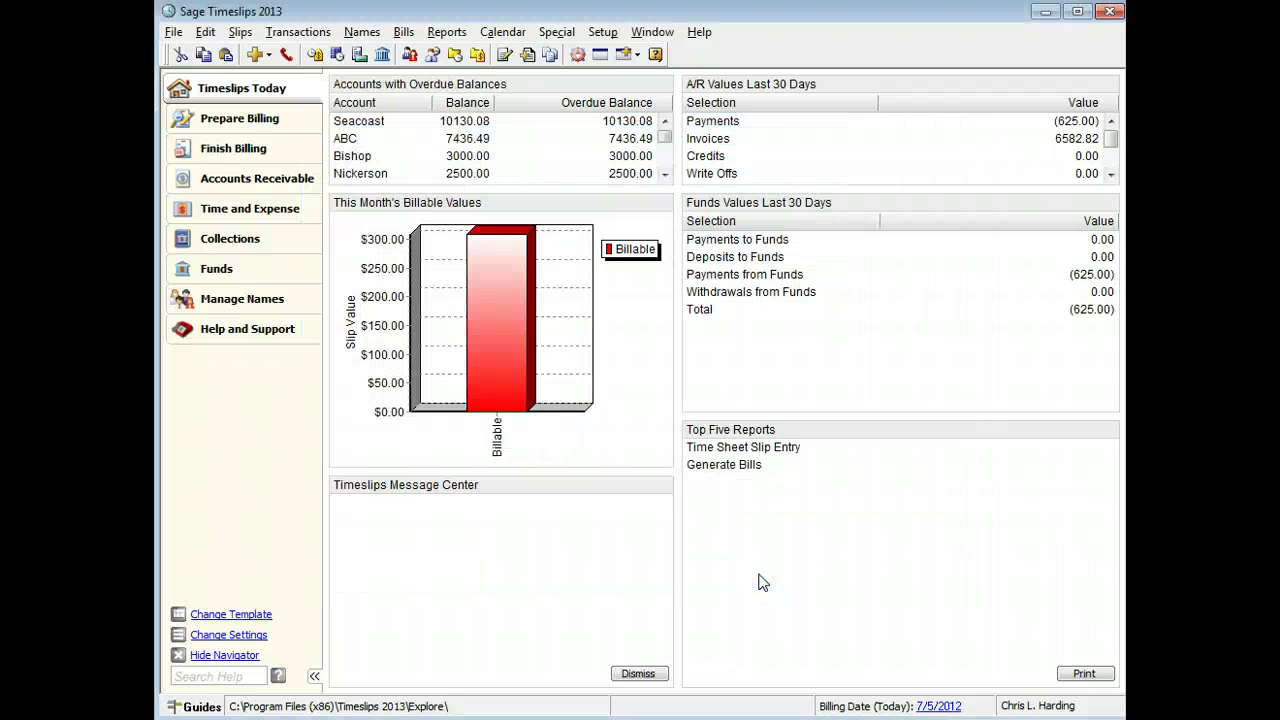